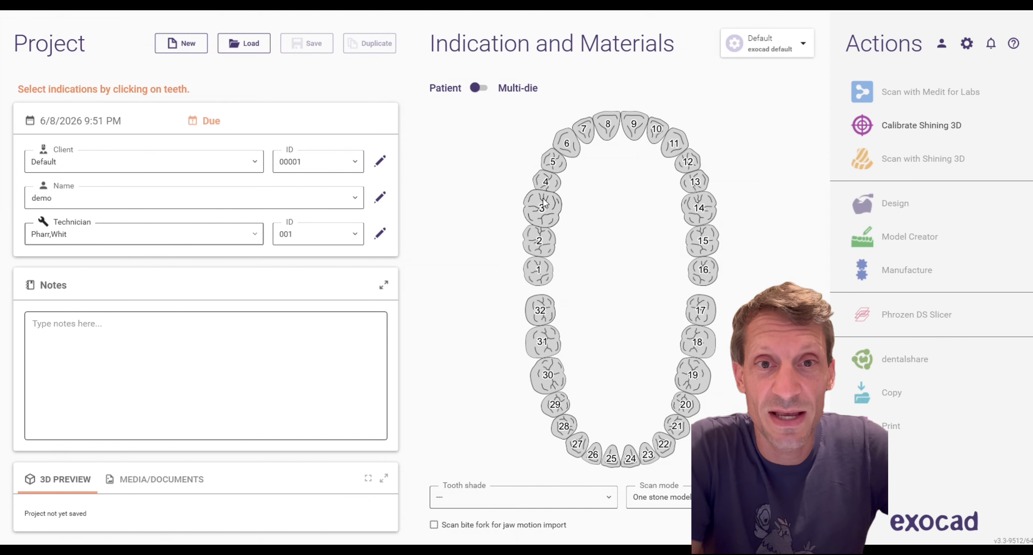
Define tooth 3 as an anatomic pontic in Permanent Resin, with virtual gingiva and a pre-op model scan
left_click(541, 216)
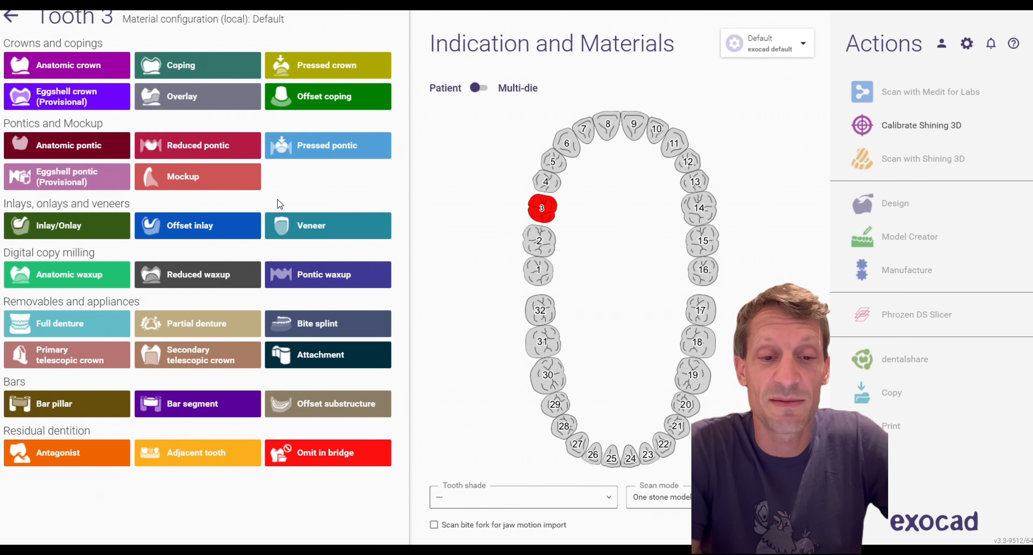
left_click(79, 145)
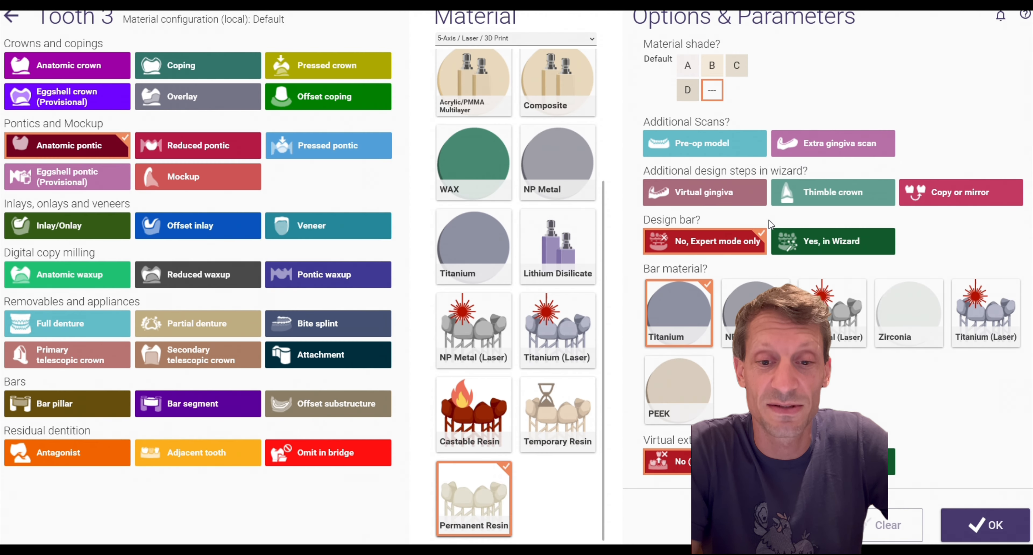
left_click(723, 194)
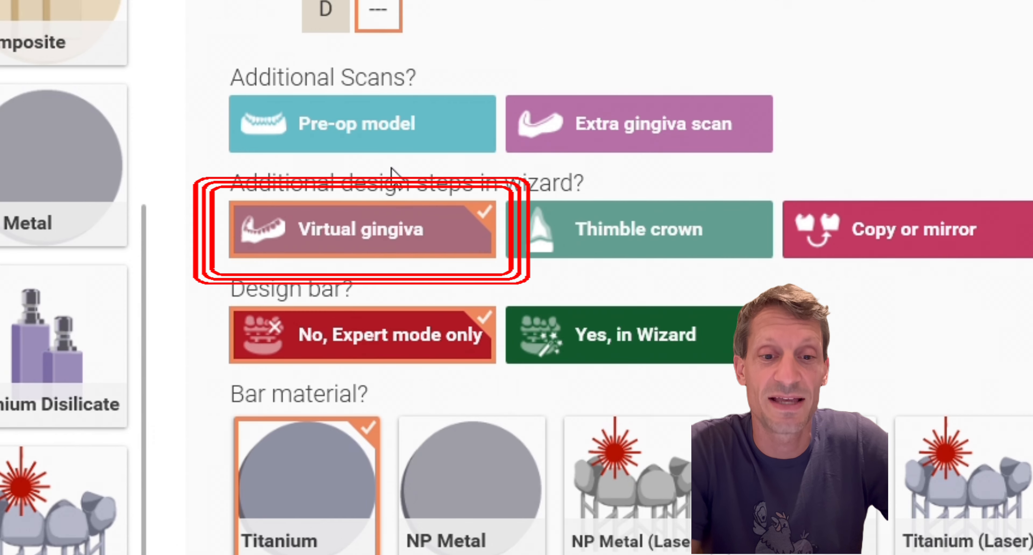
left_click(396, 125)
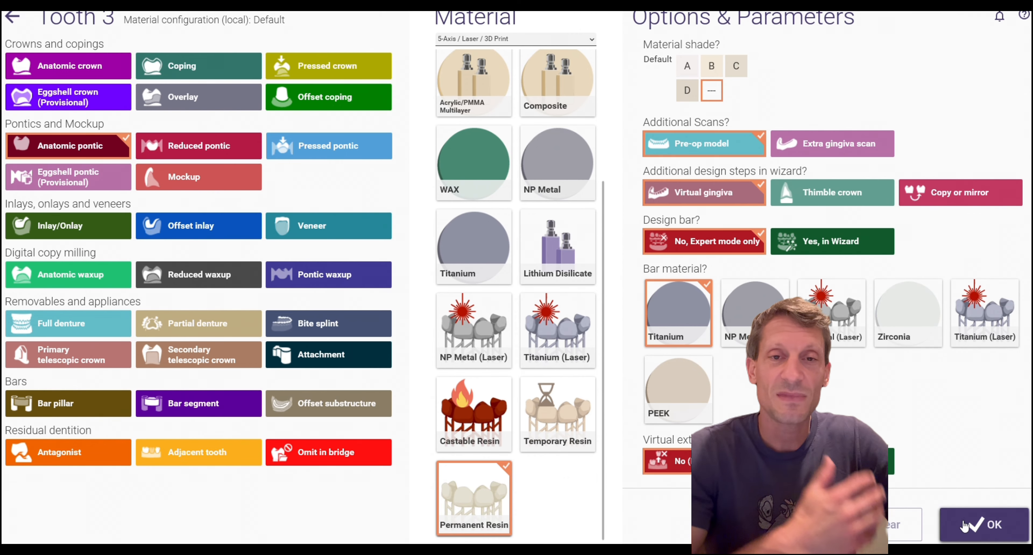
left_click(985, 524)
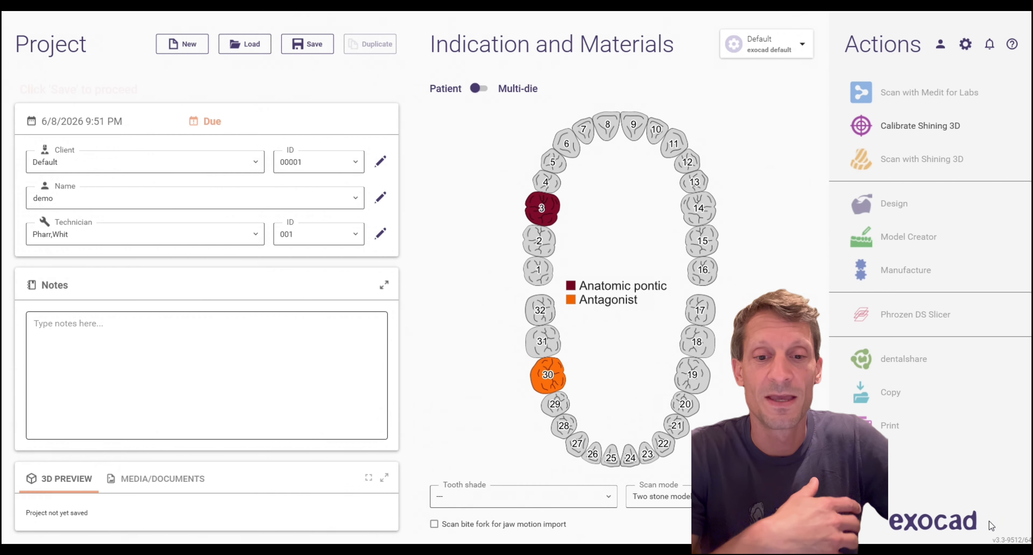
Extend the anatomic pontic indication from tooth 3 through tooth 14 and remove all connectors between these teeth
left_click(711, 202)
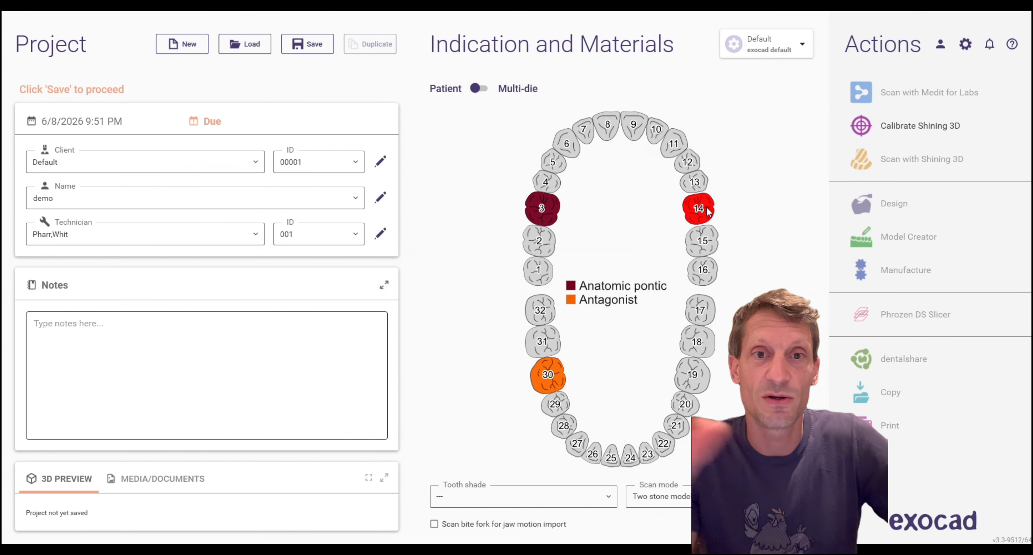
left_click(715, 188)
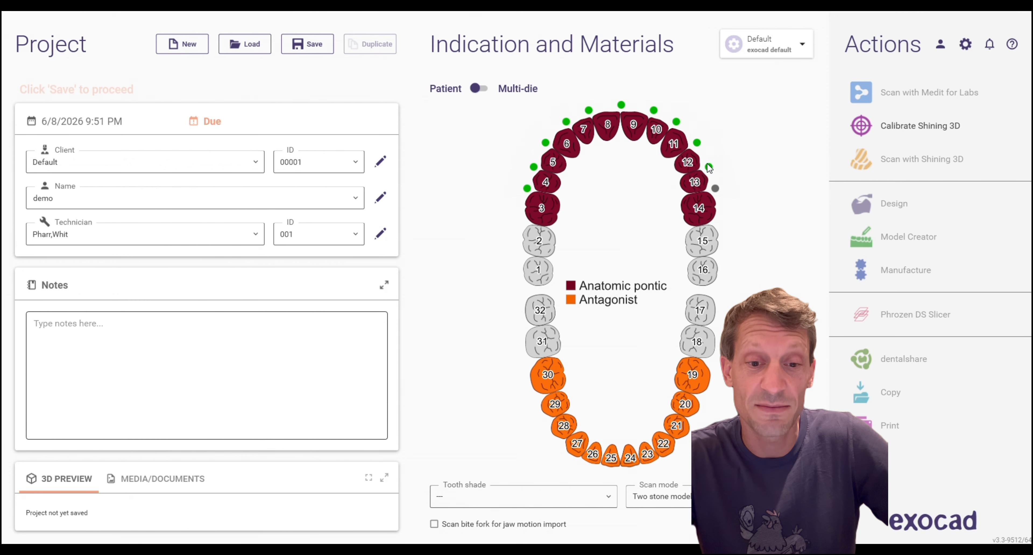
left_click(697, 142)
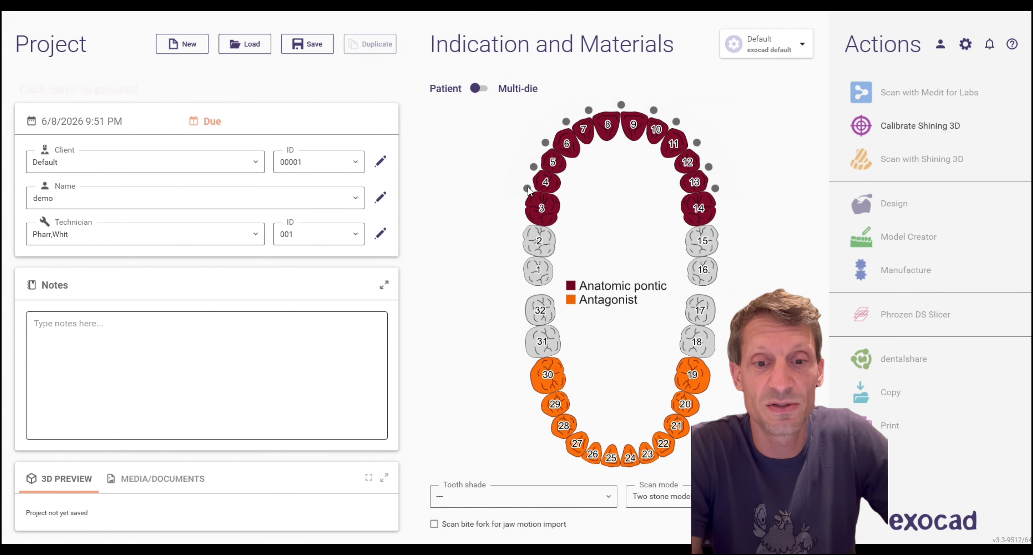
Set the scan mode to the Artex CR articulator
left_click(659, 496)
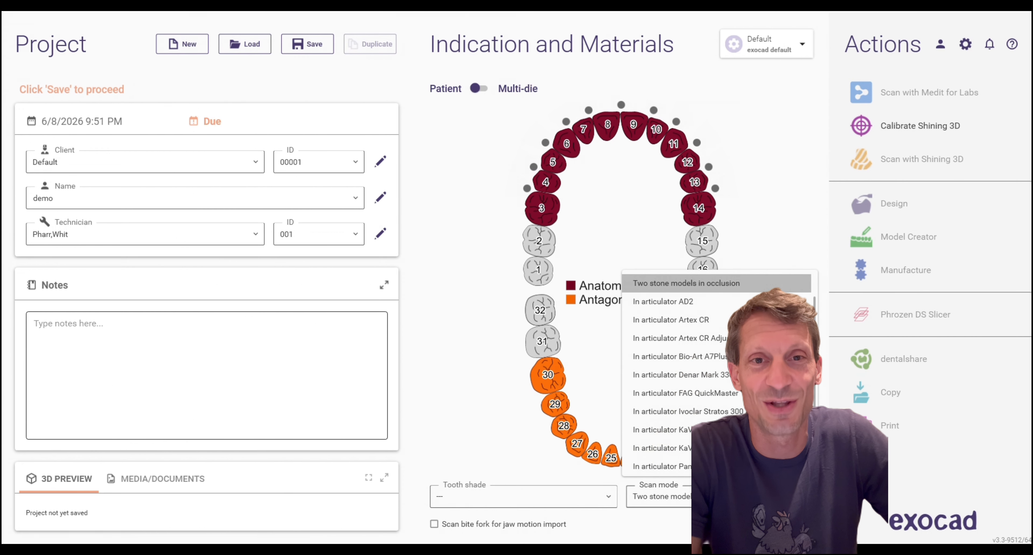
left_click(726, 309)
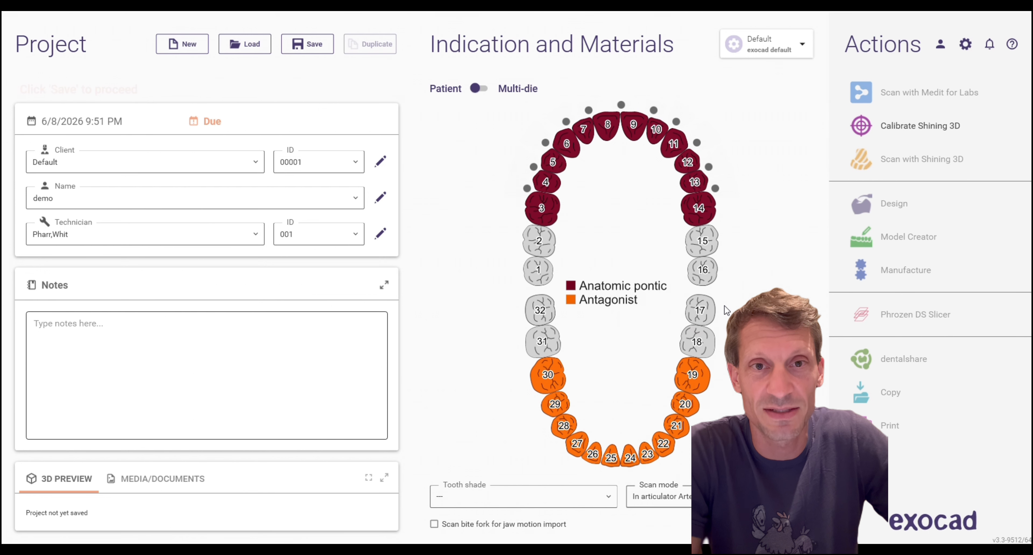
Define tooth 19 as a Permanent Resin anatomic pontic with virtual gingiva and pre-op model, and extend it through tooth 30
left_click(697, 374)
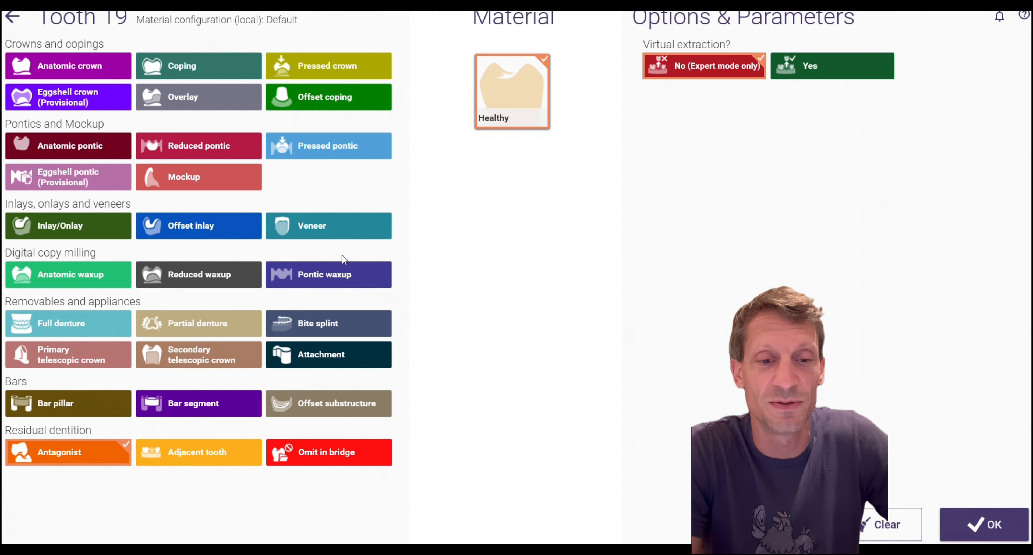
left_click(113, 141)
scroll(498, 490, "down", 4)
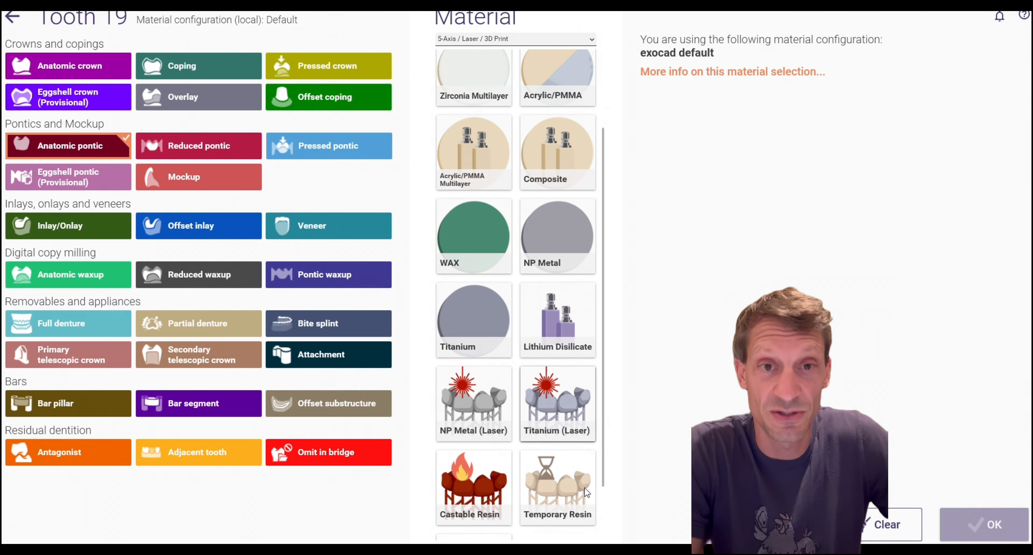
left_click(501, 495)
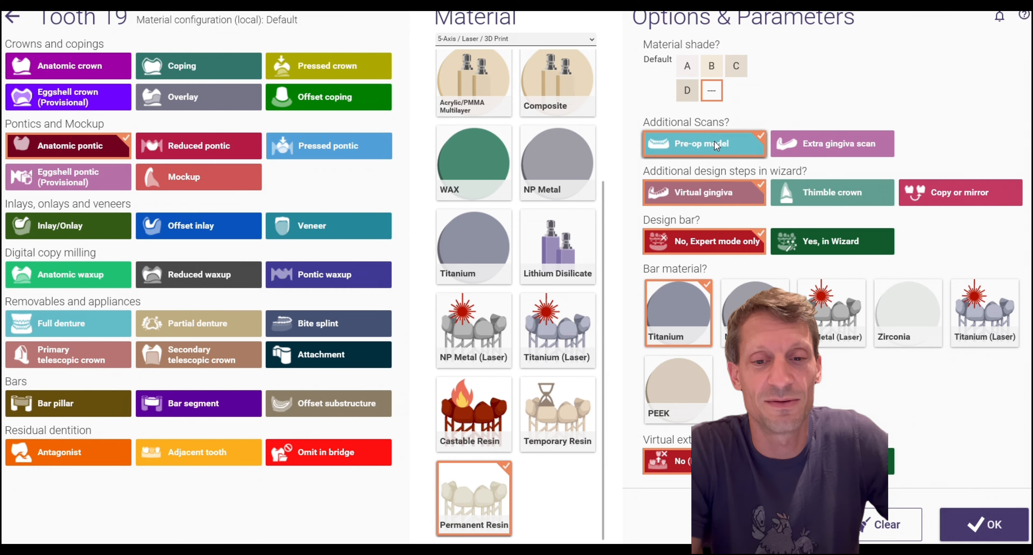
left_click(975, 533)
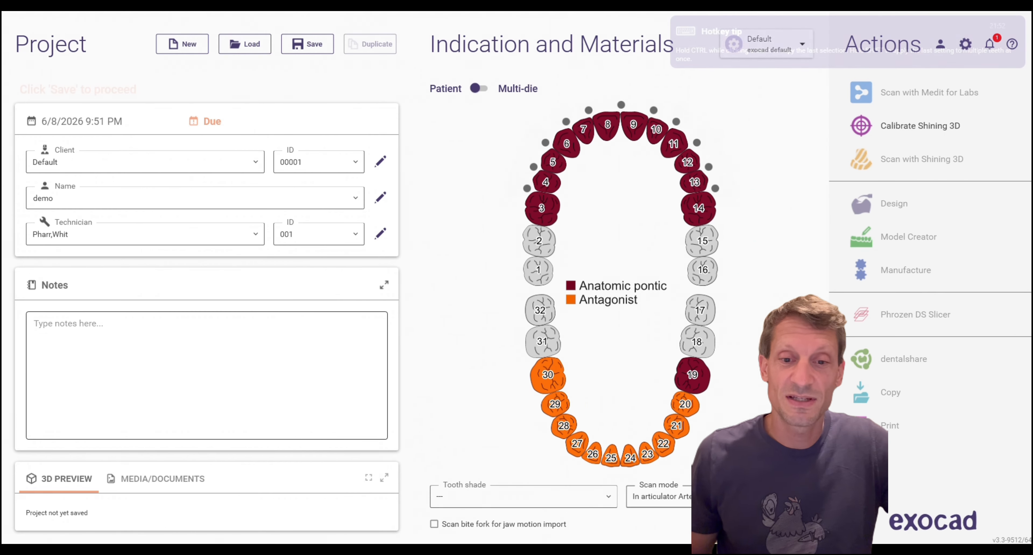
left_click(553, 384, "shift")
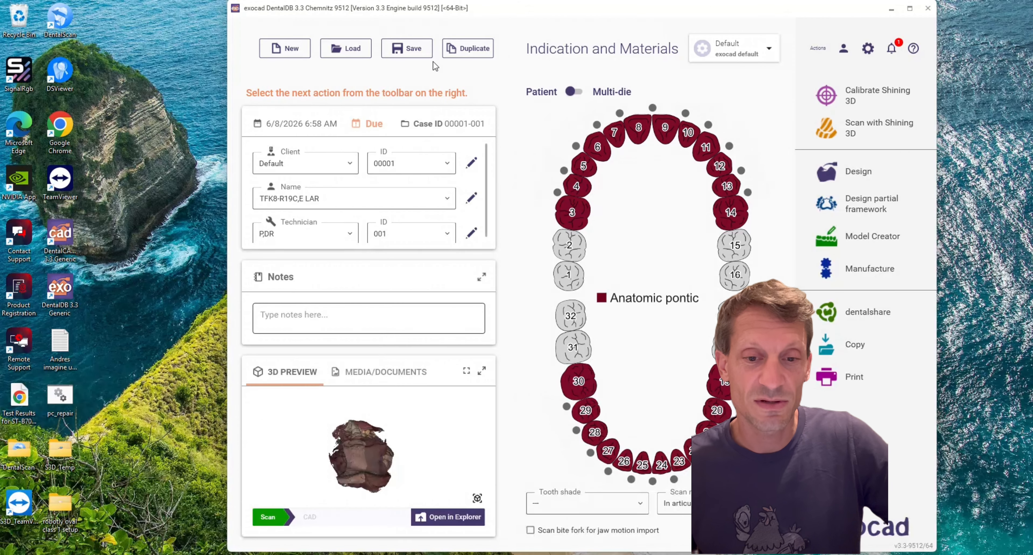
Start designing the saved case and load the RELINED DTR UpperJawScan and LowerJawScan files as the upper and lower jaw scans
left_click(858, 168)
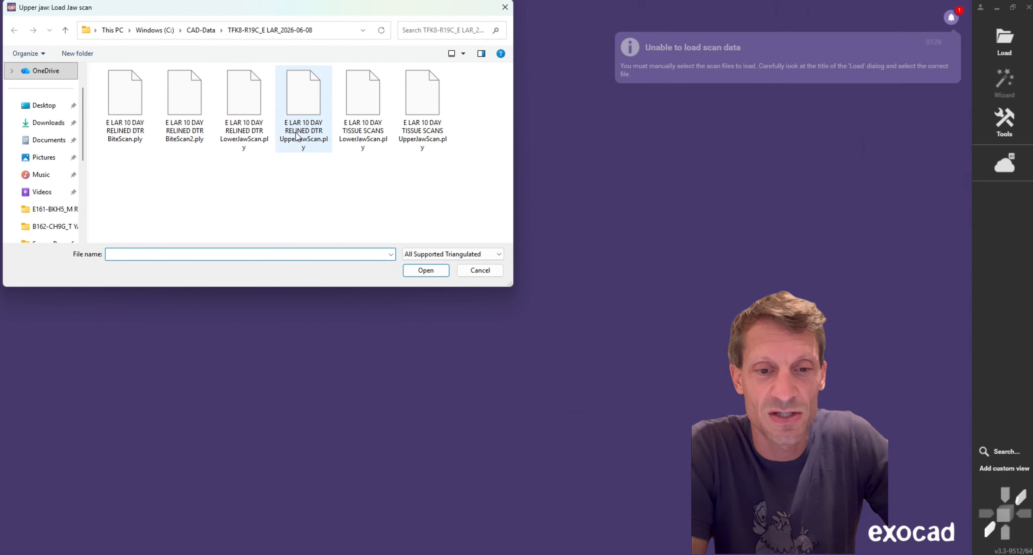
double_click(306, 110)
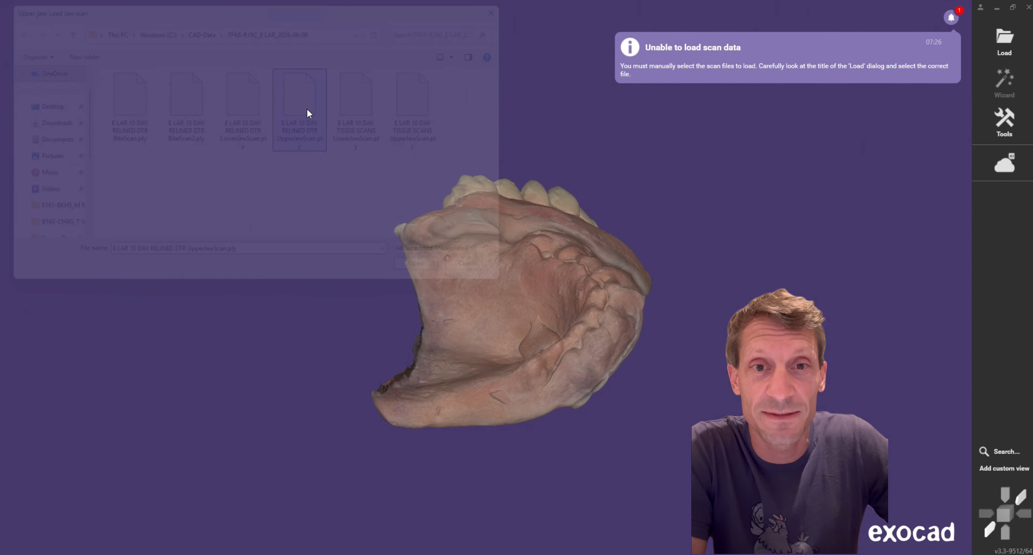
left_click(252, 103)
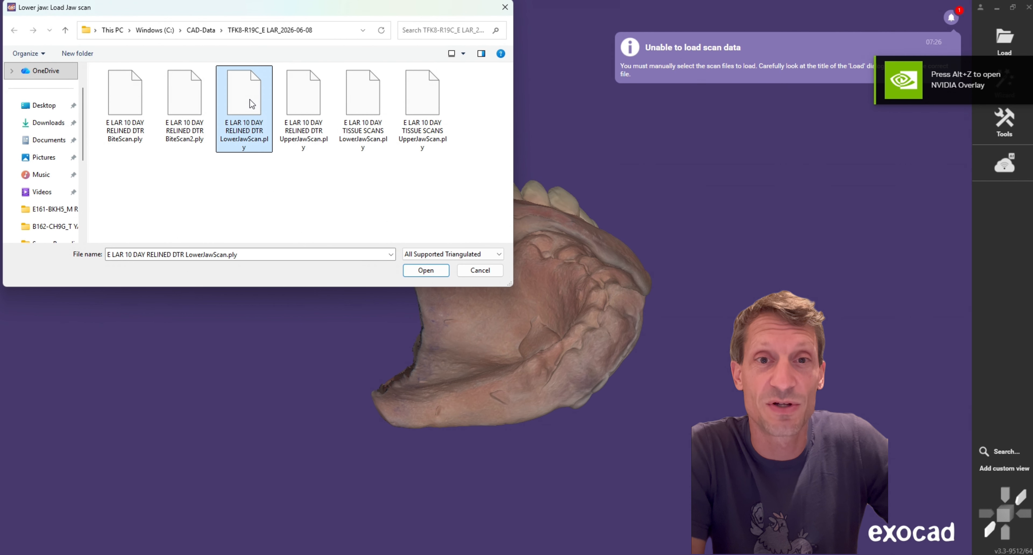
double_click(252, 103)
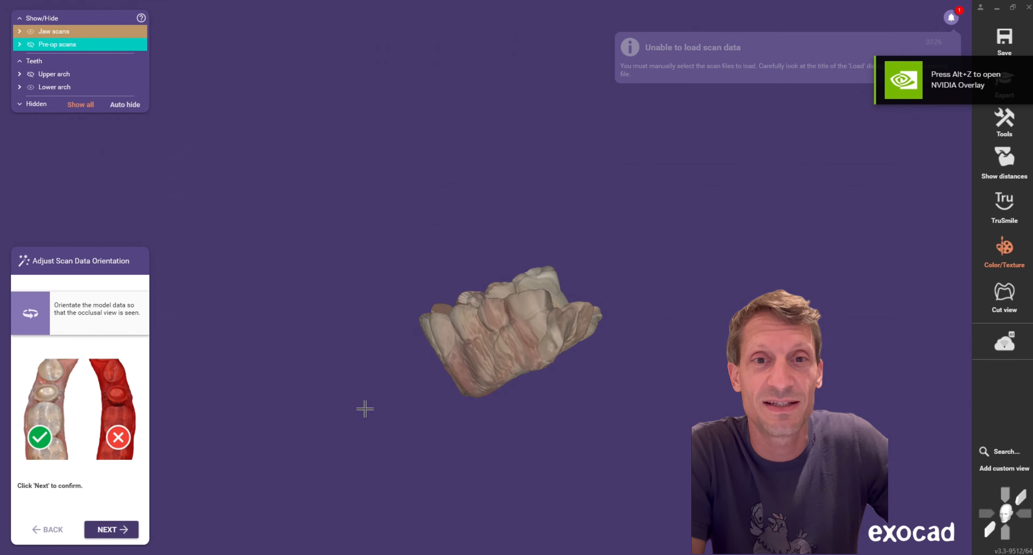
Orient the lower jaw scan to the occlusal view and accept the pre-op scan placement
right_click_drag(365, 408, 532, 377)
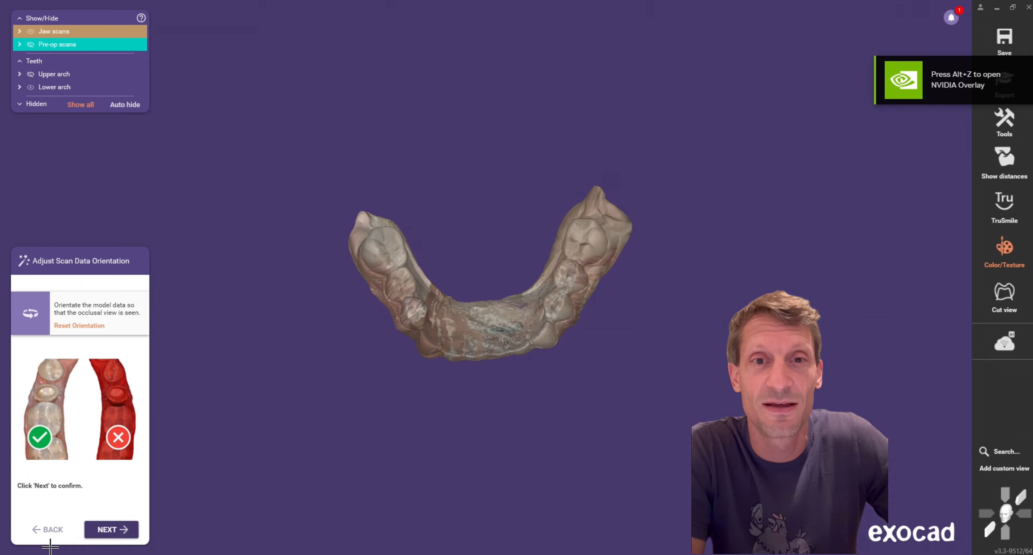
left_click(109, 529)
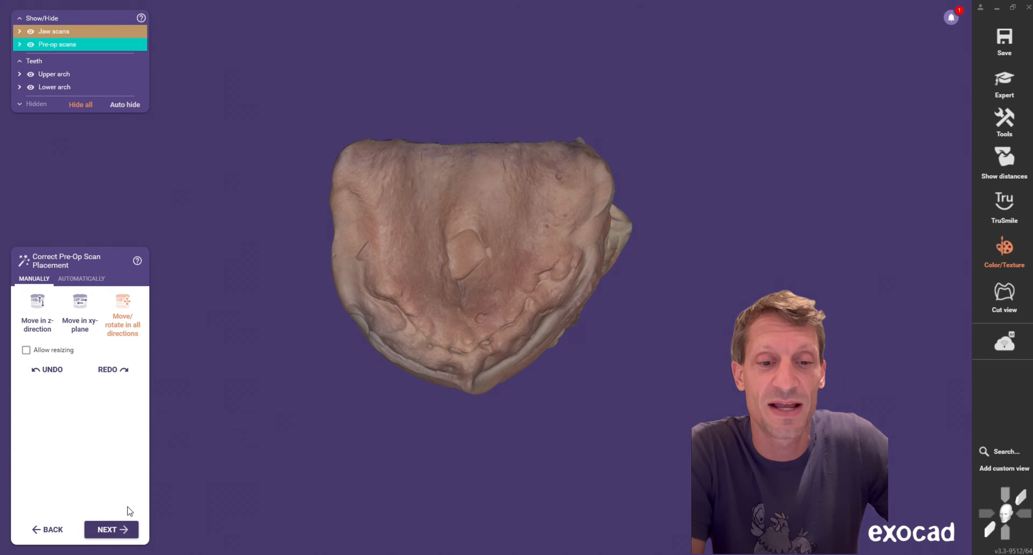
left_click(128, 533)
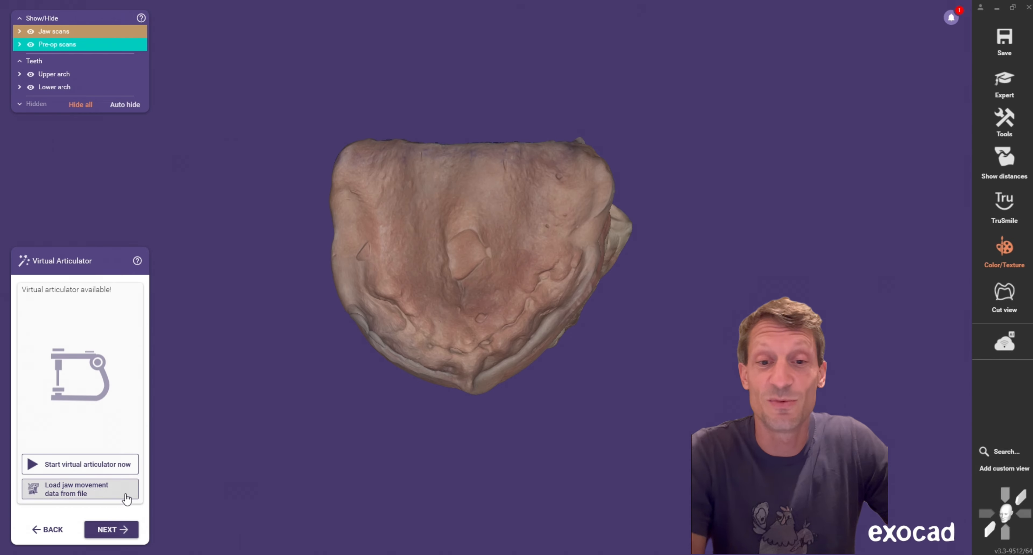
Start the virtual articulator, align the upper jaw using incisal, left molar and right molar points, and accept with the lower jaw shown
left_click(96, 464)
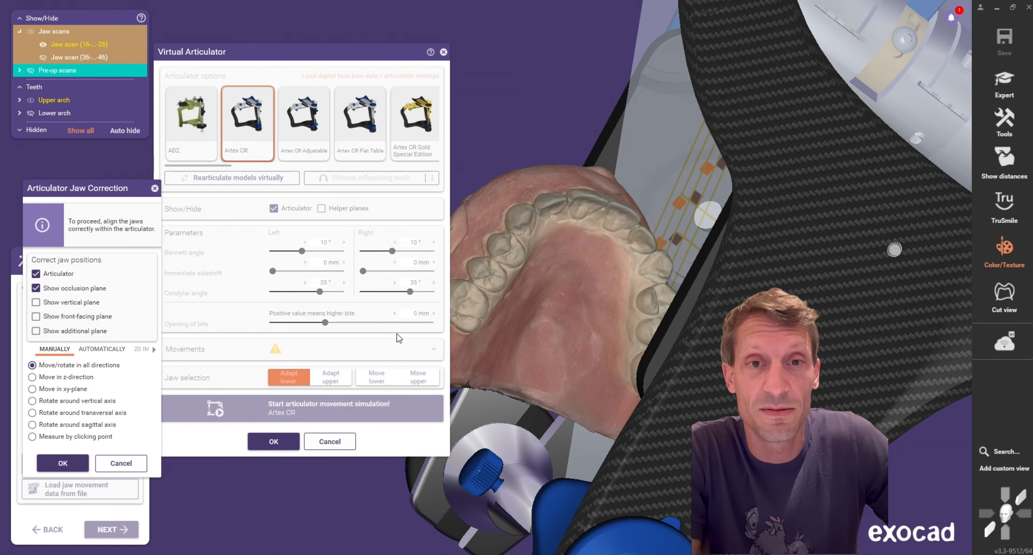
left_click(107, 351)
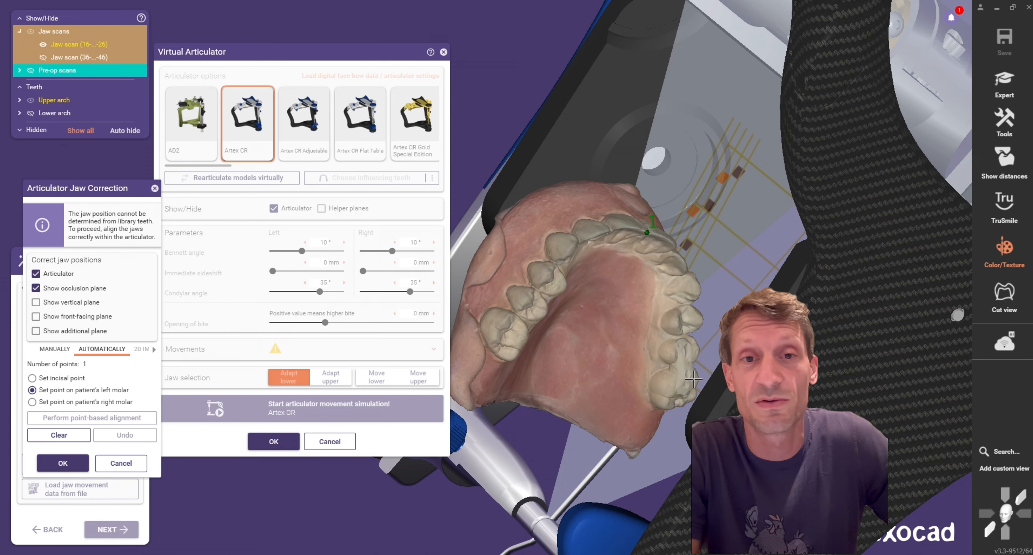
left_click(505, 323)
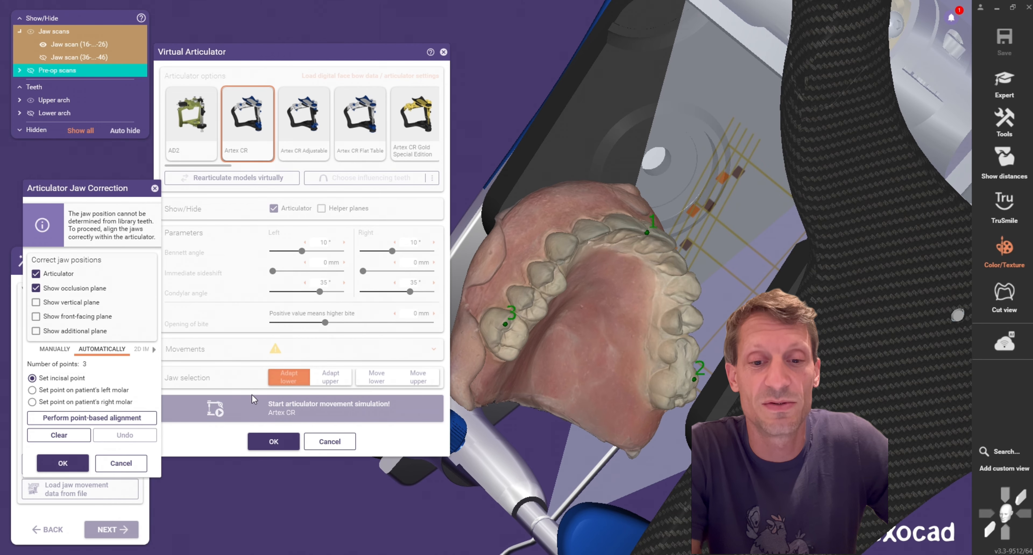
left_click(103, 416)
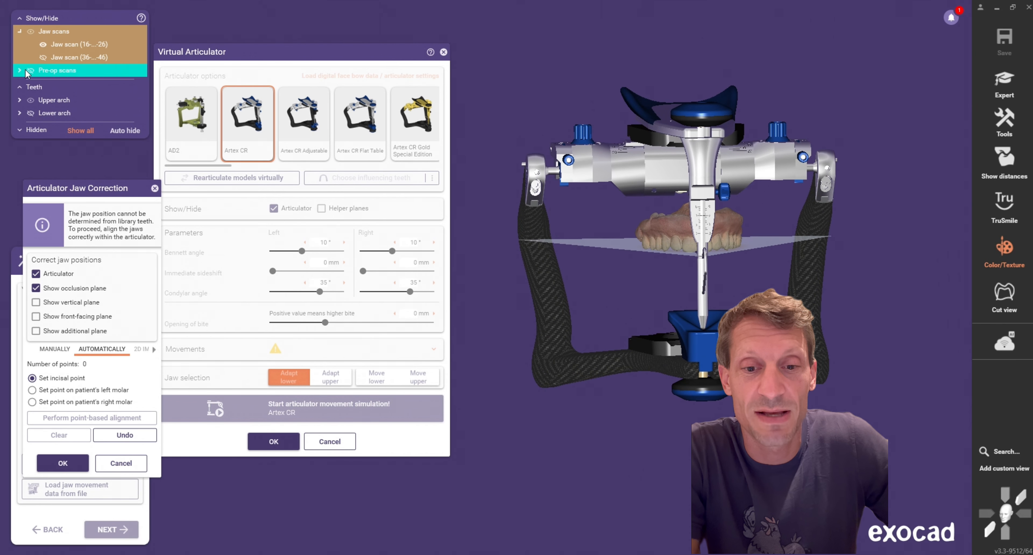
left_click(43, 57)
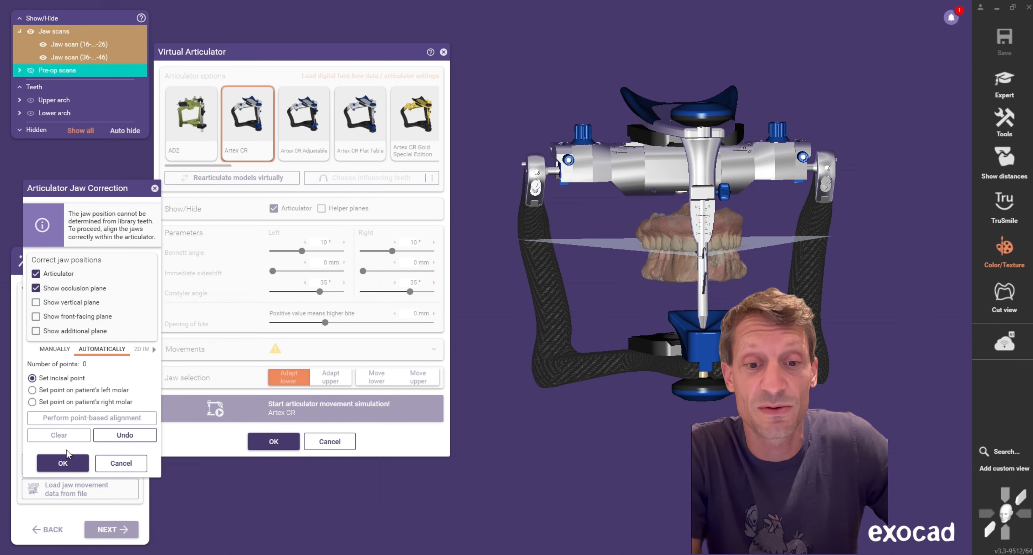
left_click(62, 462)
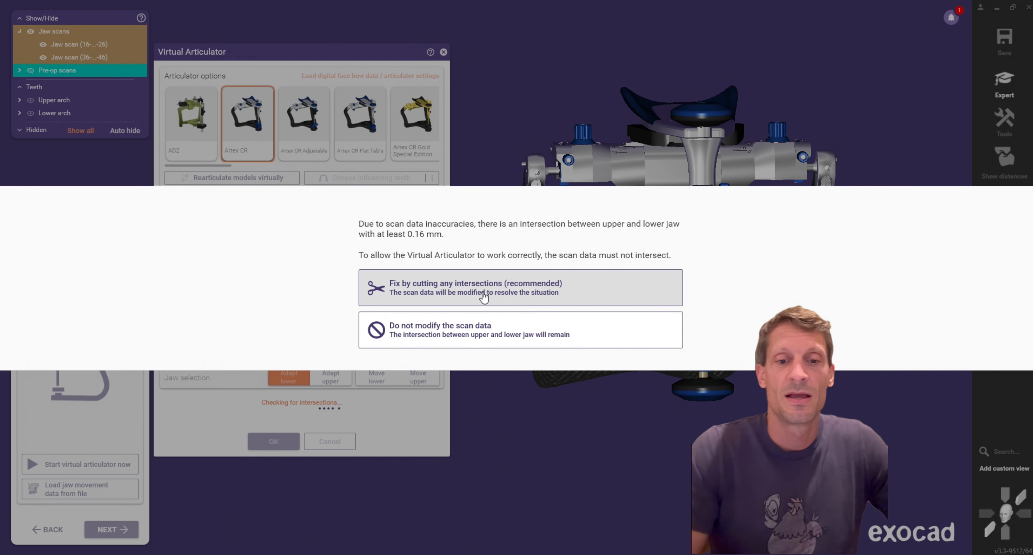
Cut the intersections between the upper and lower jaw scans, and run and accept the Artex CR movement simulation
left_click(482, 291)
left_click(286, 464)
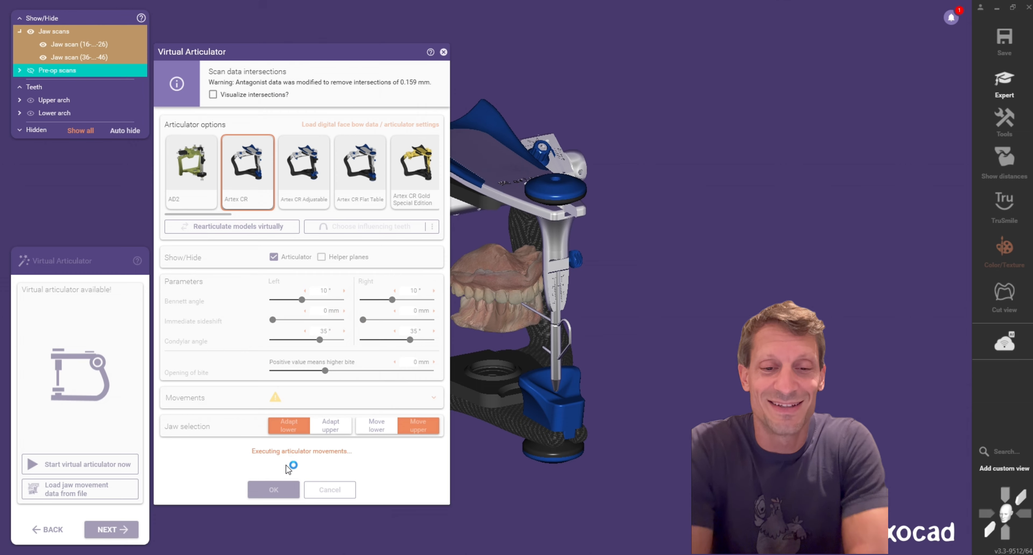
left_click(276, 490)
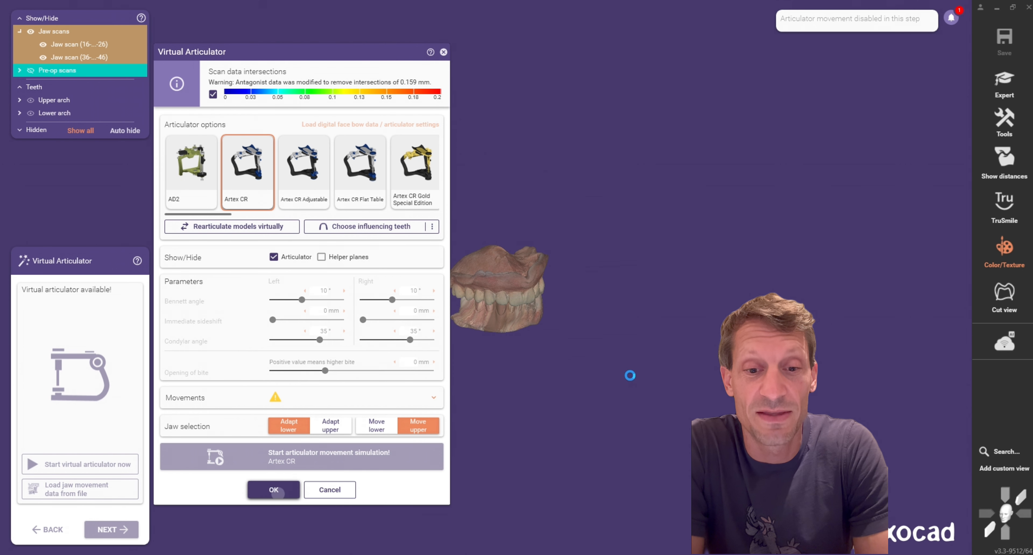
Switch to Expert mode and open the Add/Remove Mesh tool
scroll(300, 473, "up", 2)
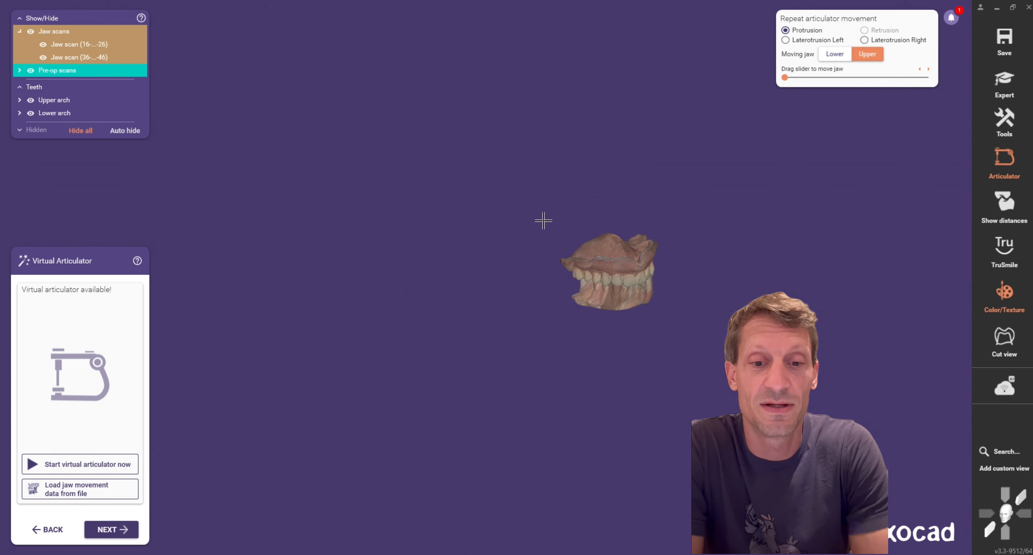
left_click(1005, 92)
scroll(682, 266, "up", 2)
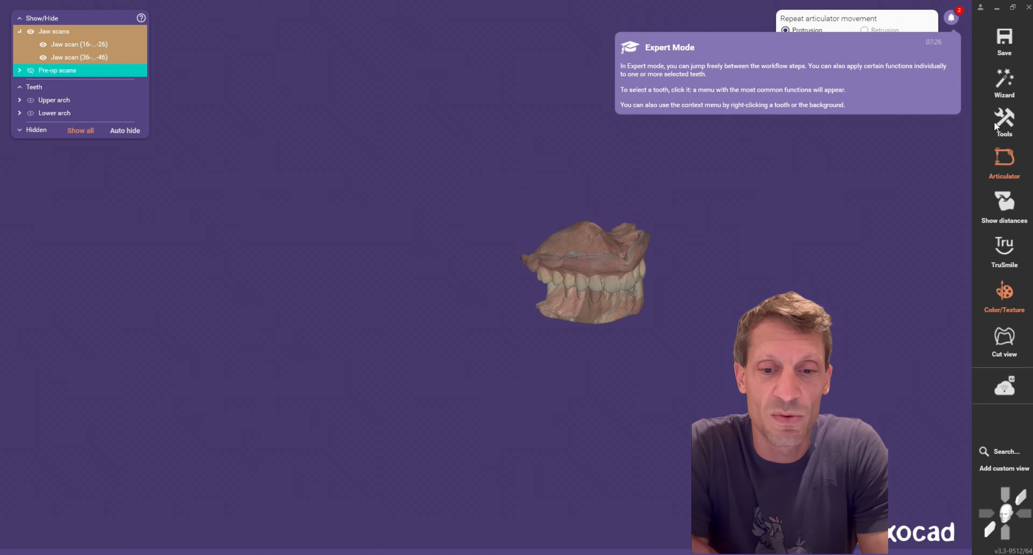
left_click(1004, 120)
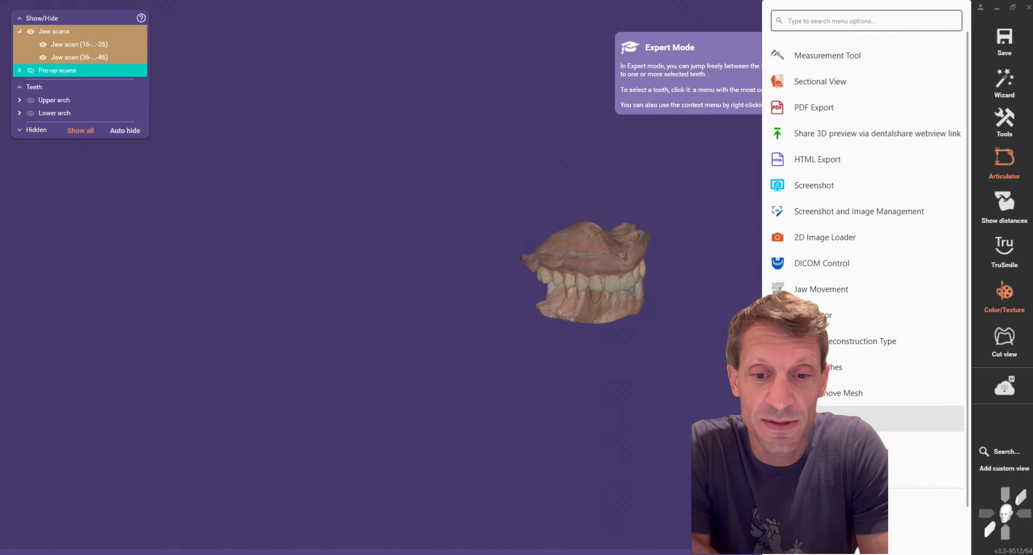
left_click(823, 397)
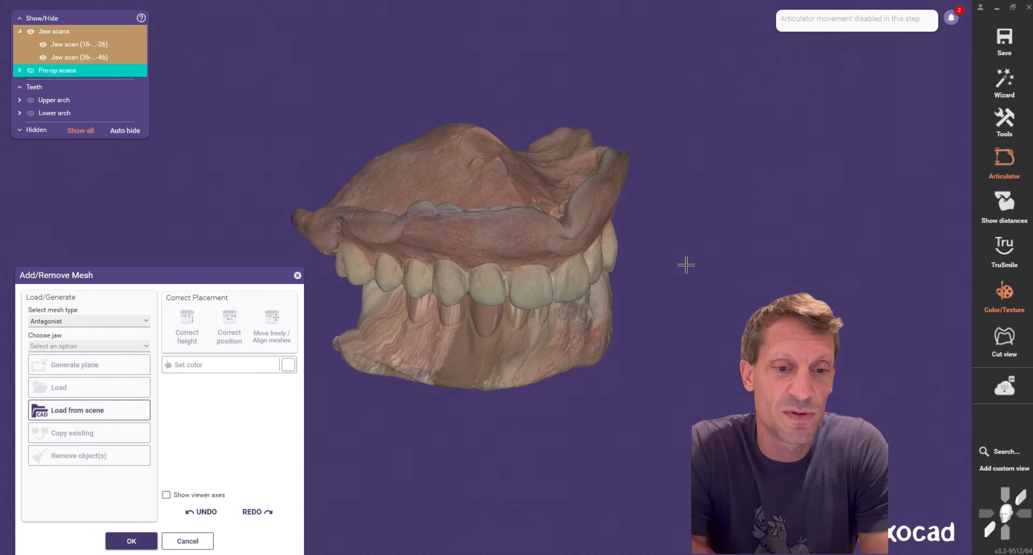
Load the TISSUE SCANS UpperJawScan file as an extra jaw scan for the upper jaw and accept it
left_click(116, 319)
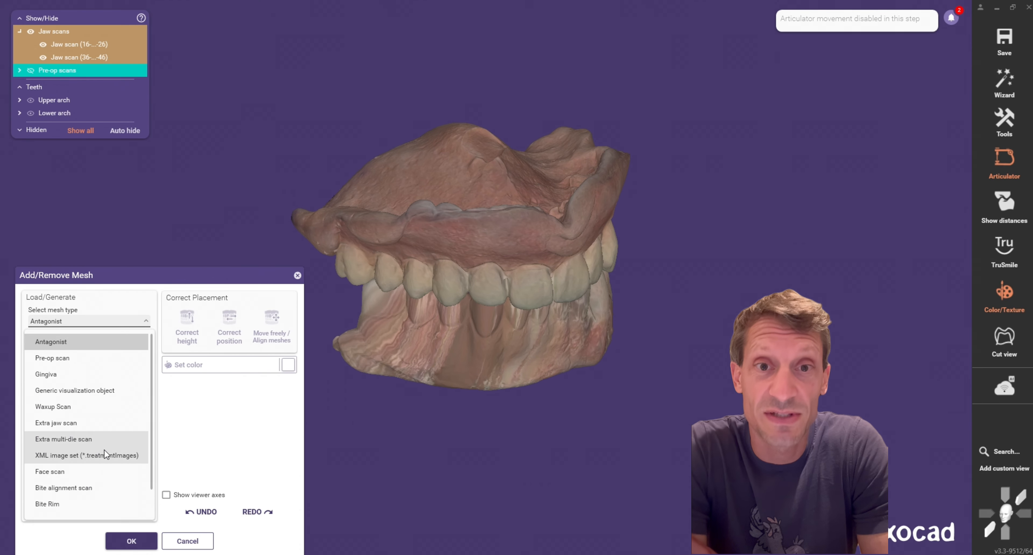
left_click(82, 422)
left_click(75, 348)
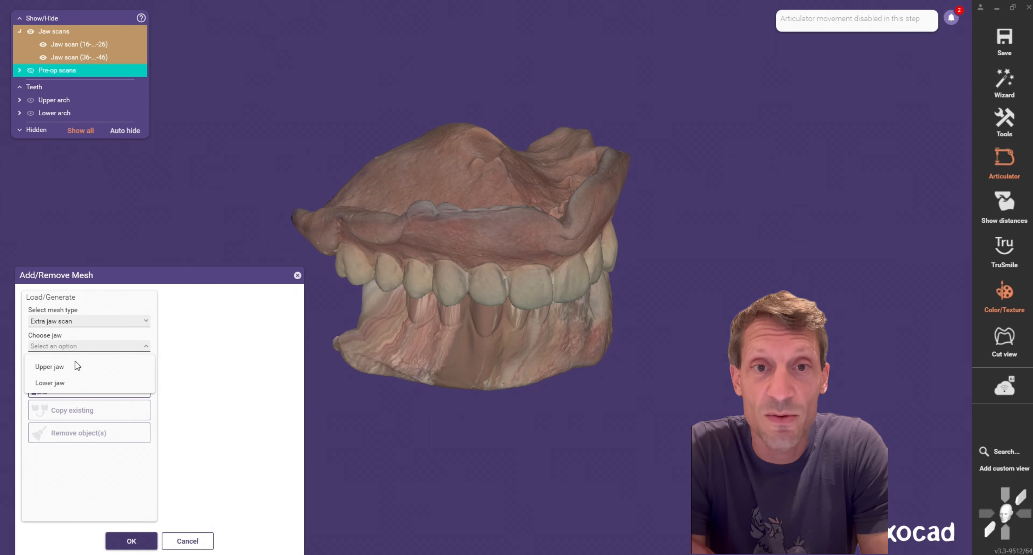
left_click(75, 365)
left_click(79, 365)
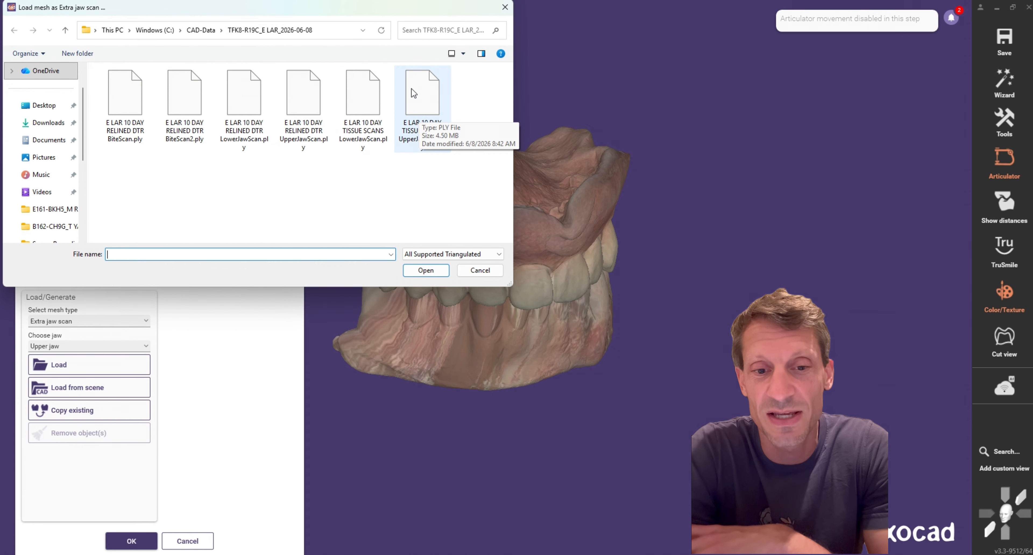
left_click(428, 109)
double_click(428, 108)
left_click(594, 306)
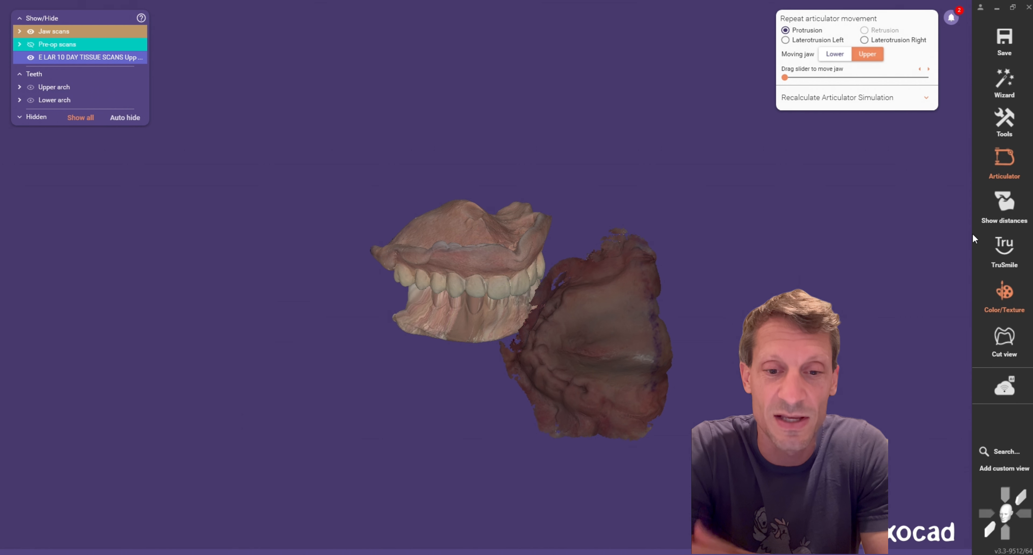
Start manual mesh alignment, move the upper tissue scan clear of the jaw scans and rotate it to match the upper jaw scan's orientation
left_click(1004, 120)
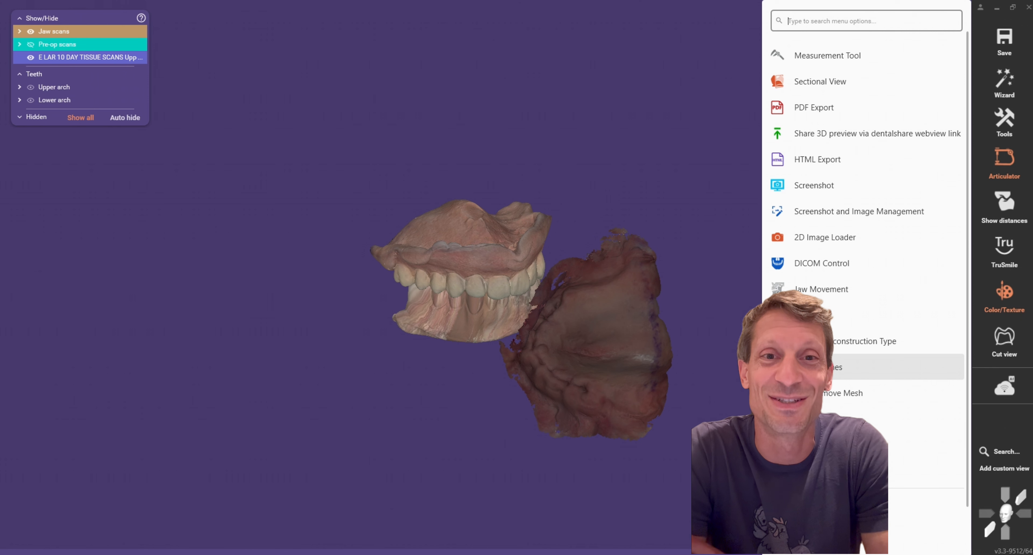
left_click(802, 367)
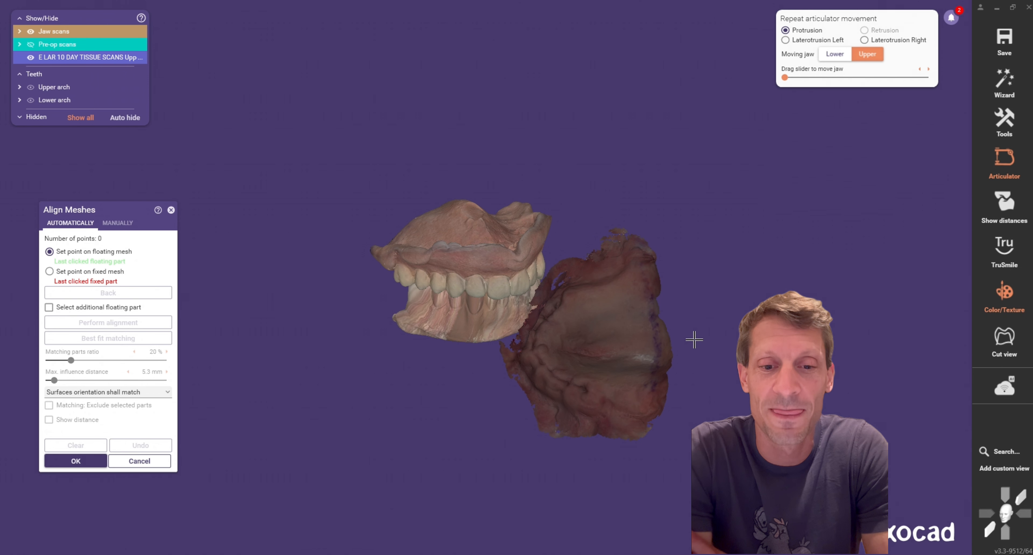
left_click(110, 224)
left_click_drag(547, 350, 753, 292)
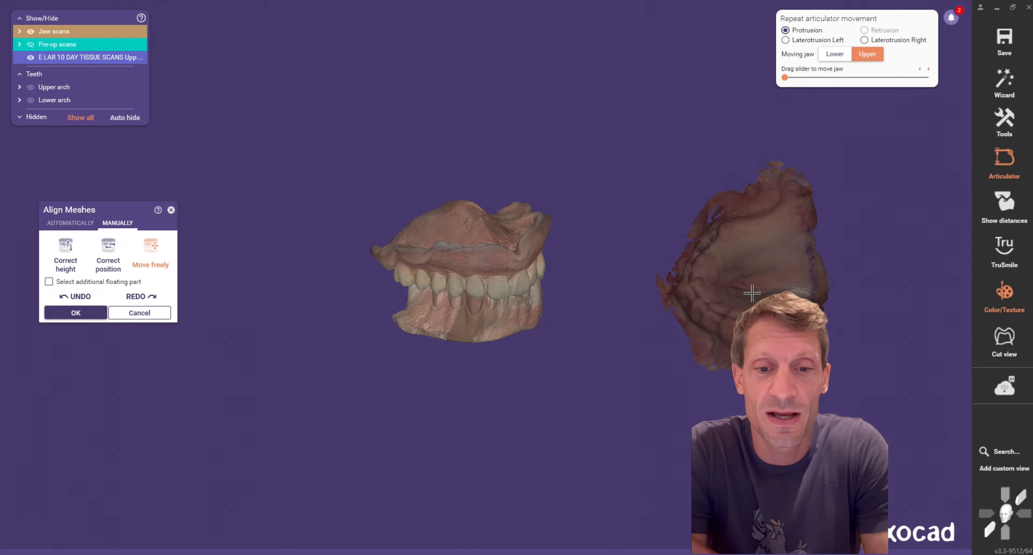
right_click_drag(532, 372, 532, 372)
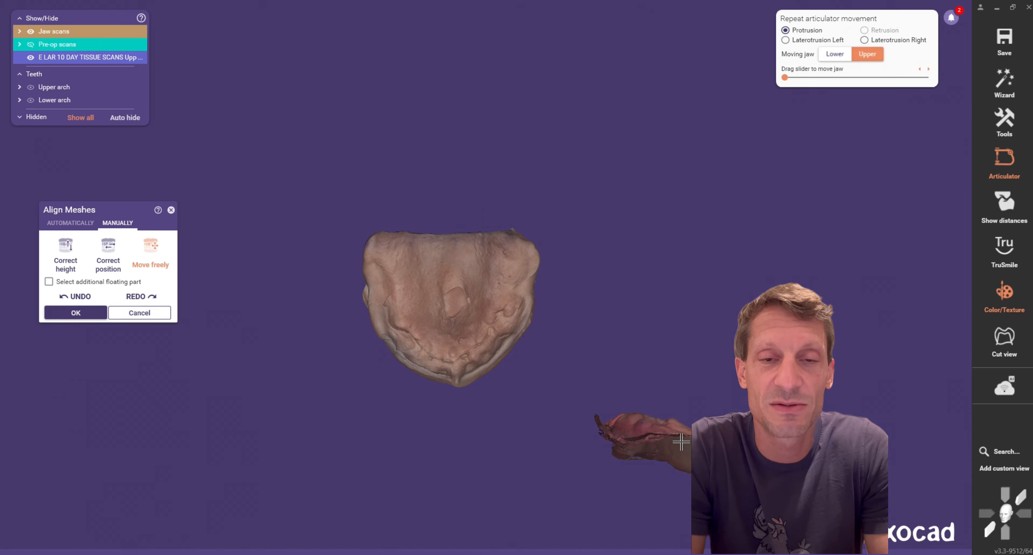
left_click_drag(681, 442, 721, 249)
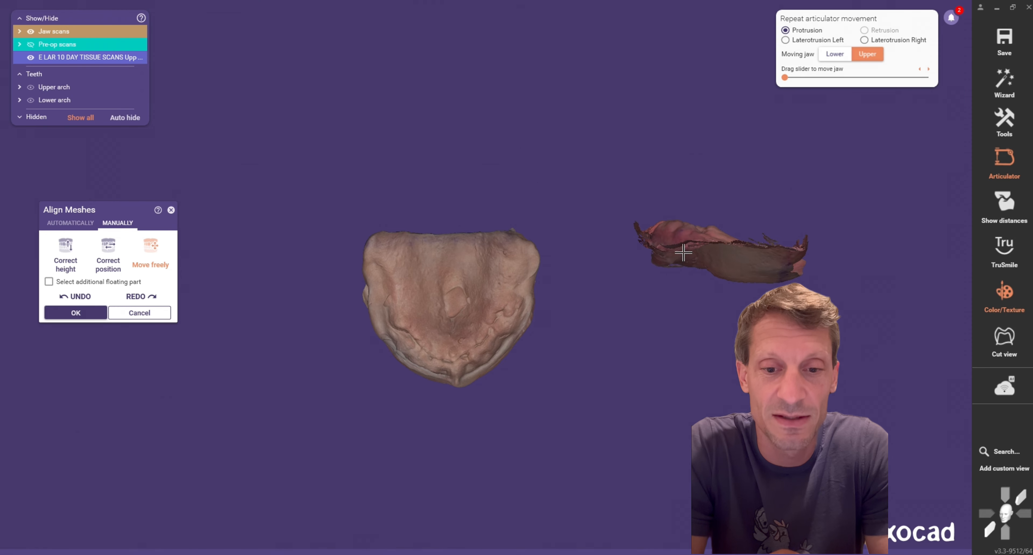
left_click(674, 239)
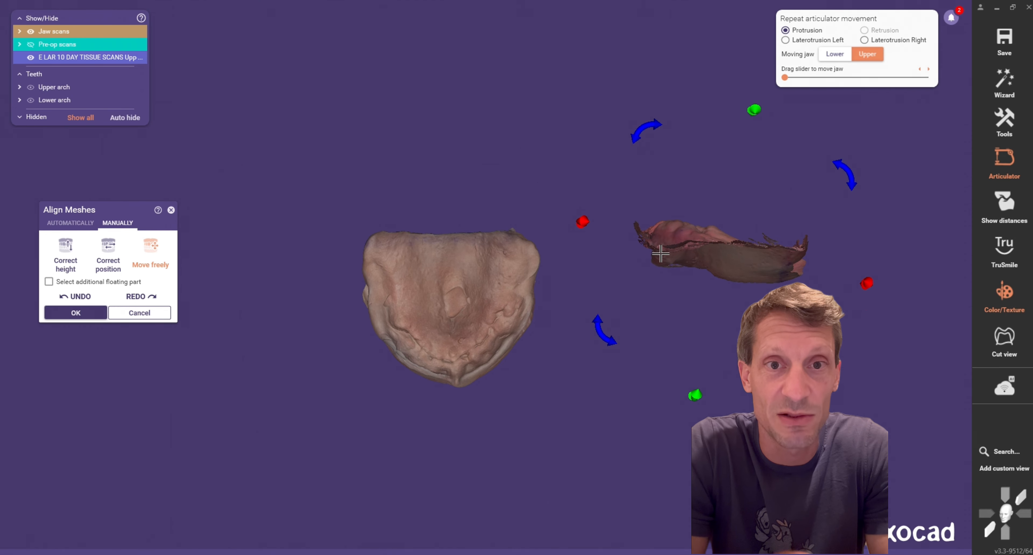
left_click_drag(680, 245, 749, 258, "ctrl")
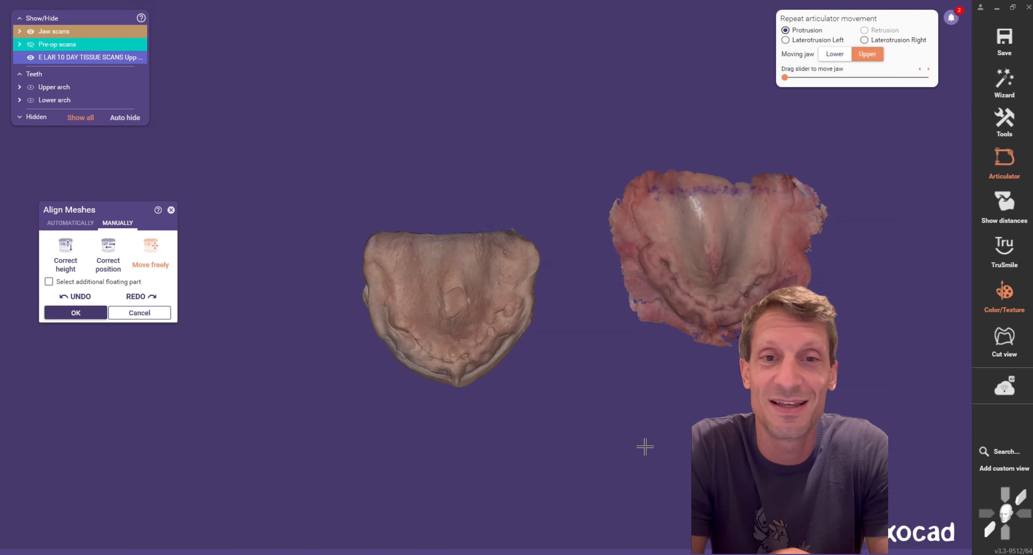
Switch to automatic alignment and set the first matching point pair on the anterior palate of the tissue scan and the upper jaw scan
right_click_drag(645, 446, 640, 425)
right_click_drag(641, 425, 640, 424)
left_click(70, 222)
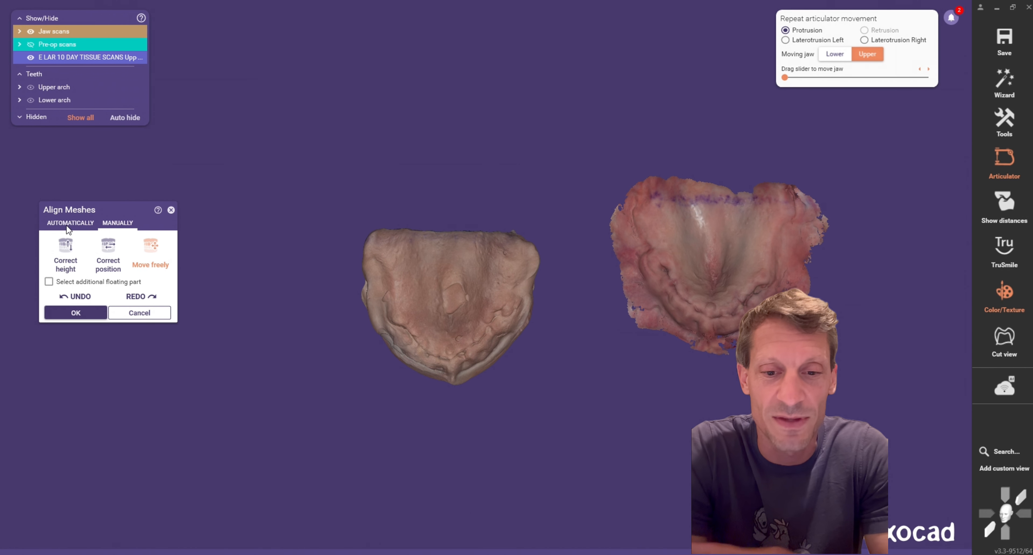
scroll(710, 314, "up", 3)
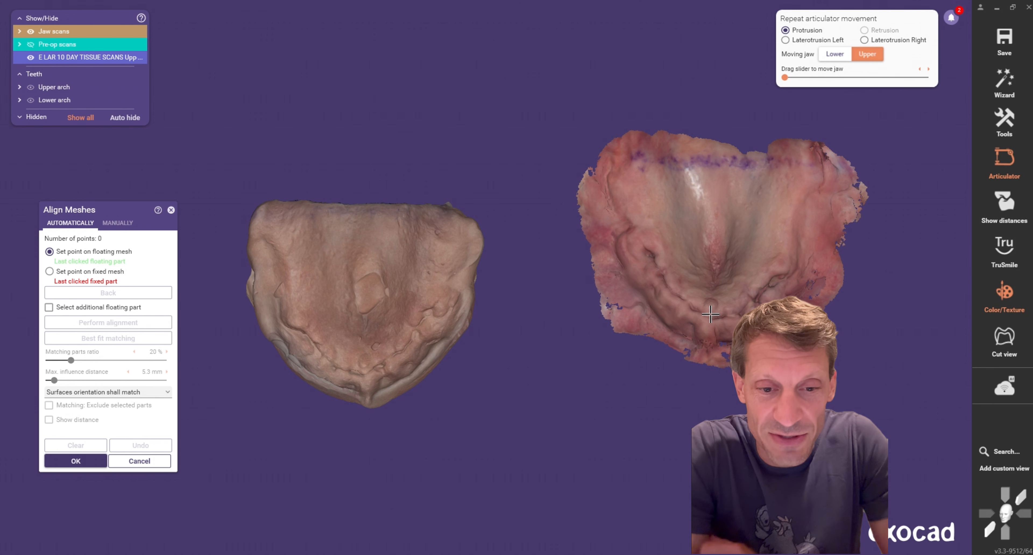
scroll(702, 308, "up", 1)
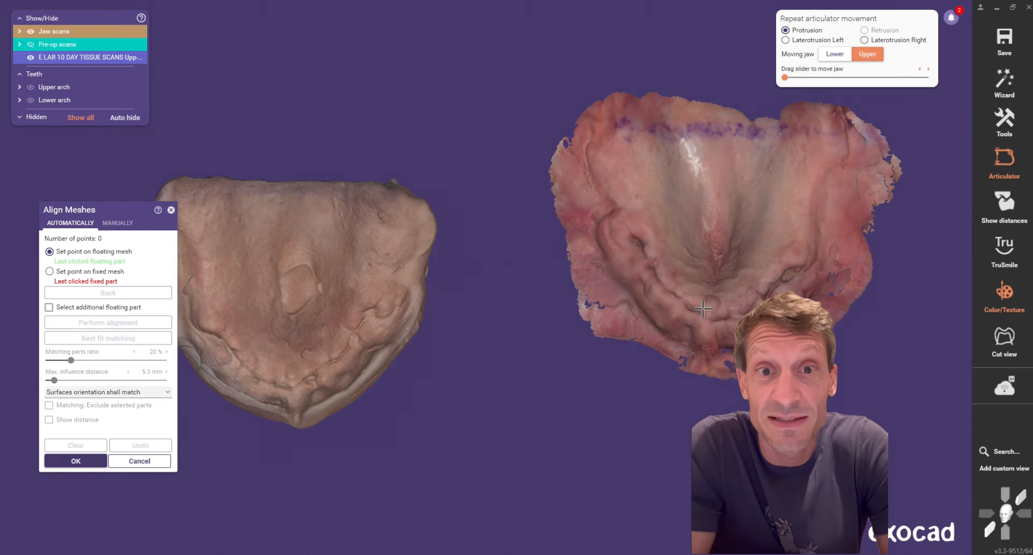
scroll(706, 309, "up", 1)
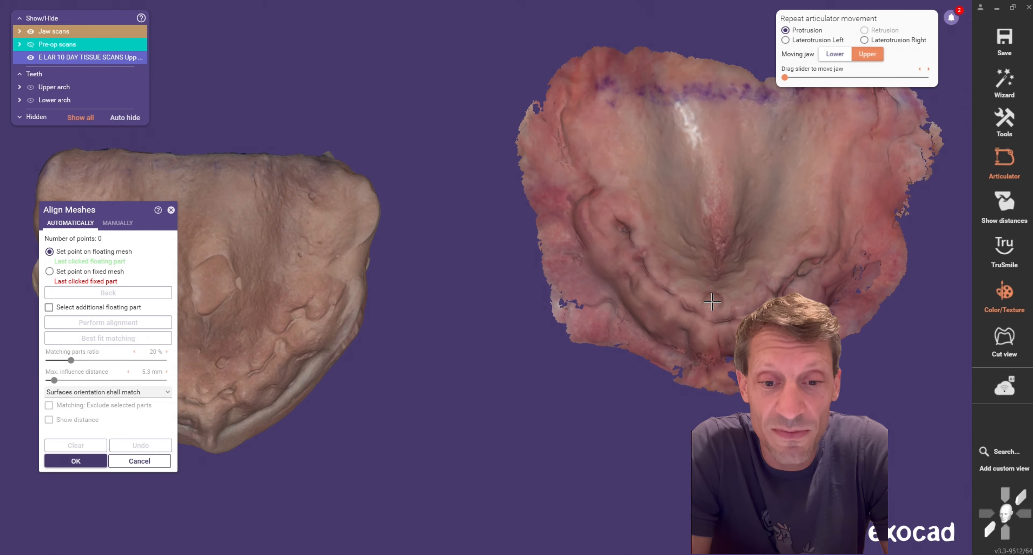
left_click(712, 301)
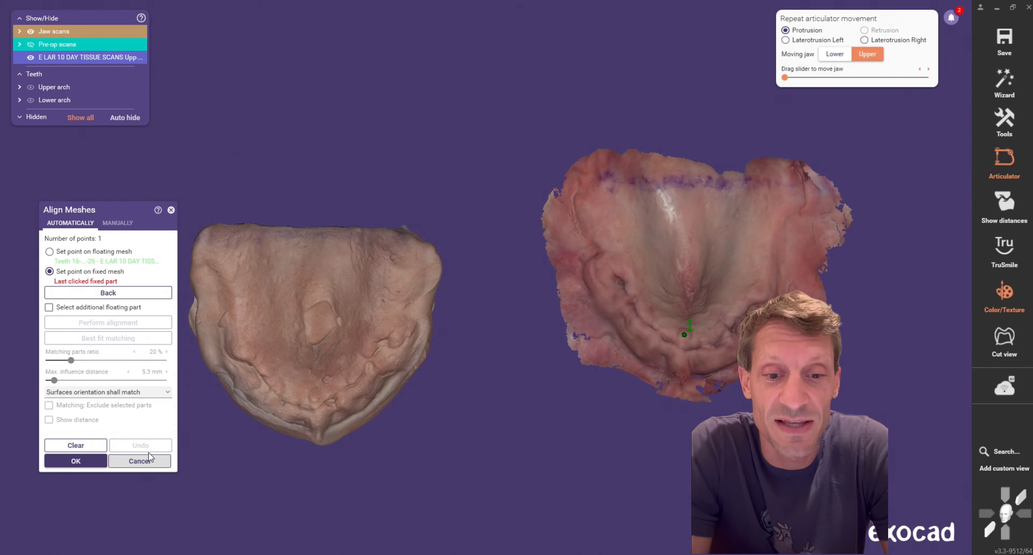
scroll(368, 347, "up", 1)
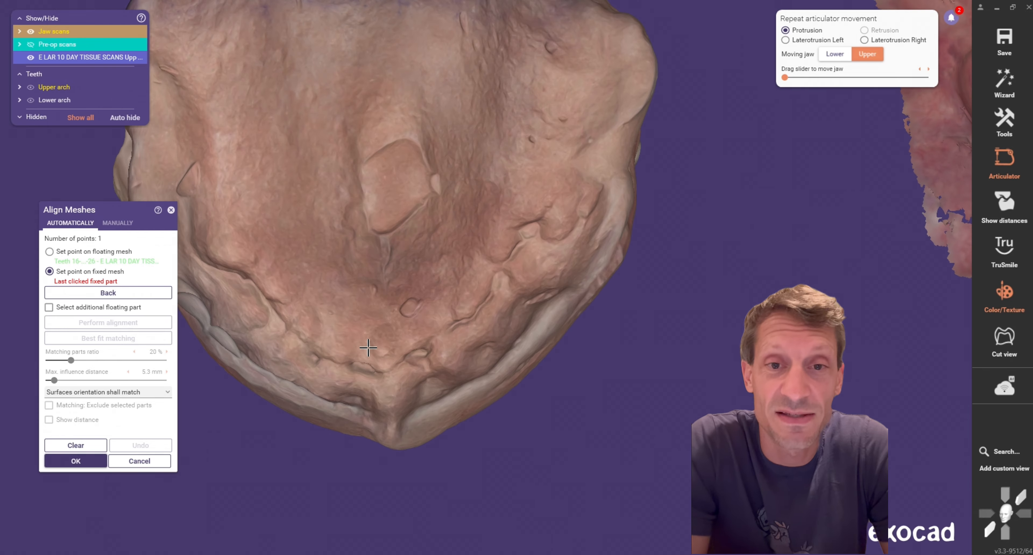
left_click(381, 348)
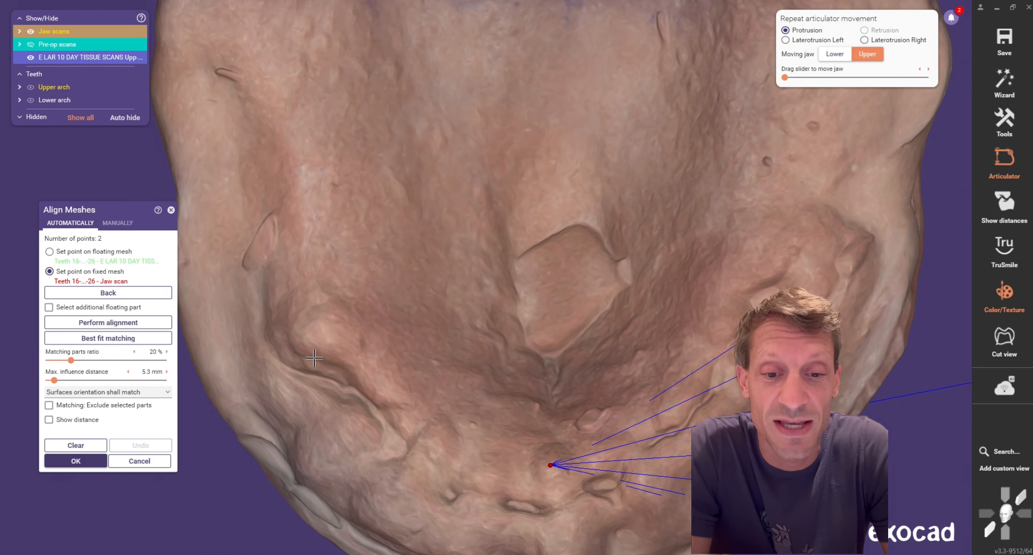
Set the second and third matching points on opposite sides of the ridge, pairing the tissue scan with the fixed upper jaw scan
left_click(314, 358)
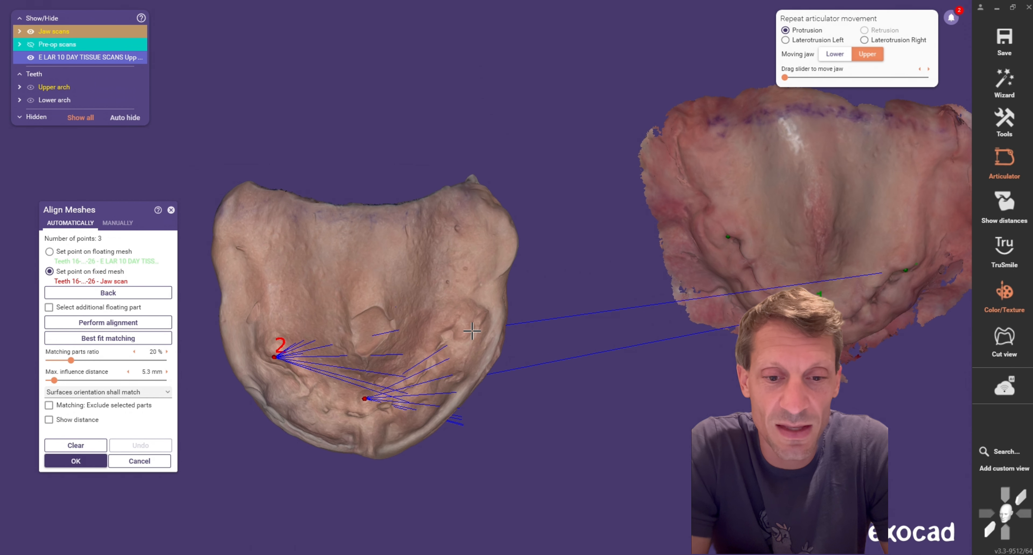
scroll(472, 332, "up", 5)
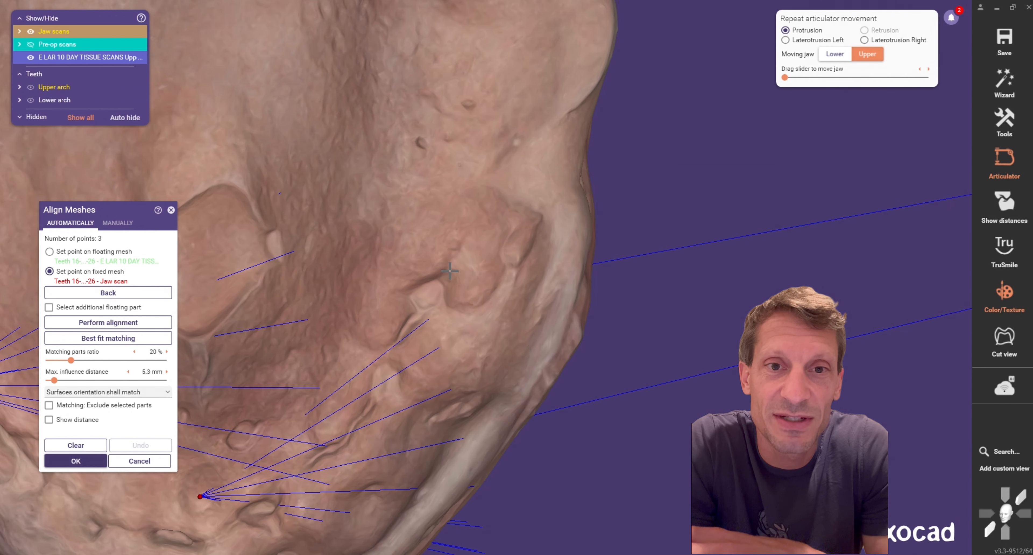
left_click(449, 272)
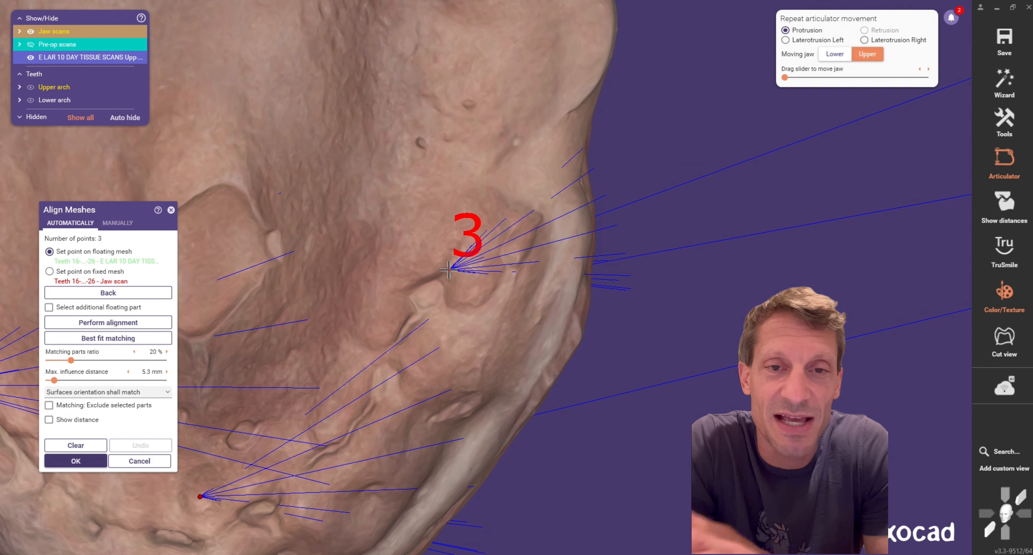
scroll(418, 418, "down", 3)
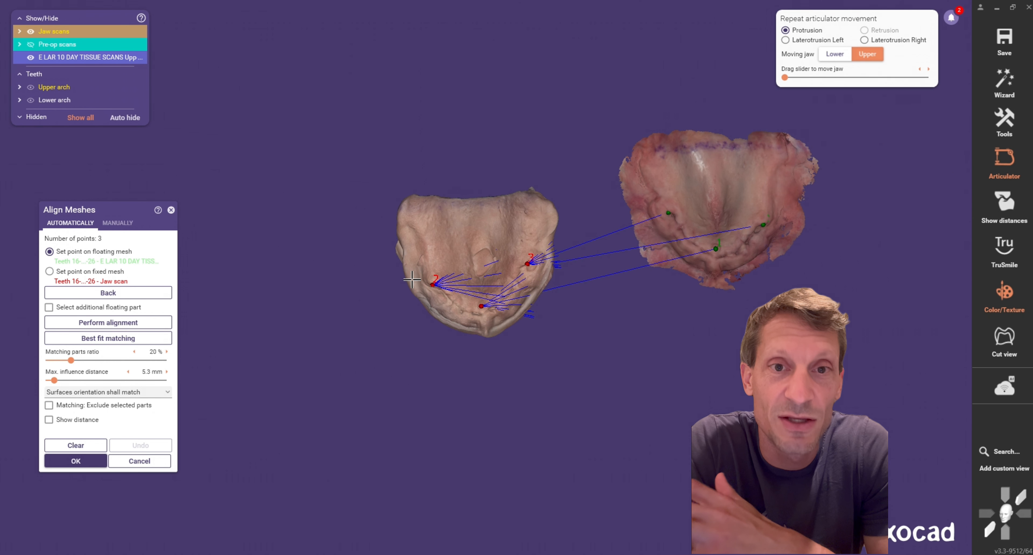
Perform the three-point alignment, refine it with best fit matching, check the distance map around the upper arch and accept
left_click(117, 326)
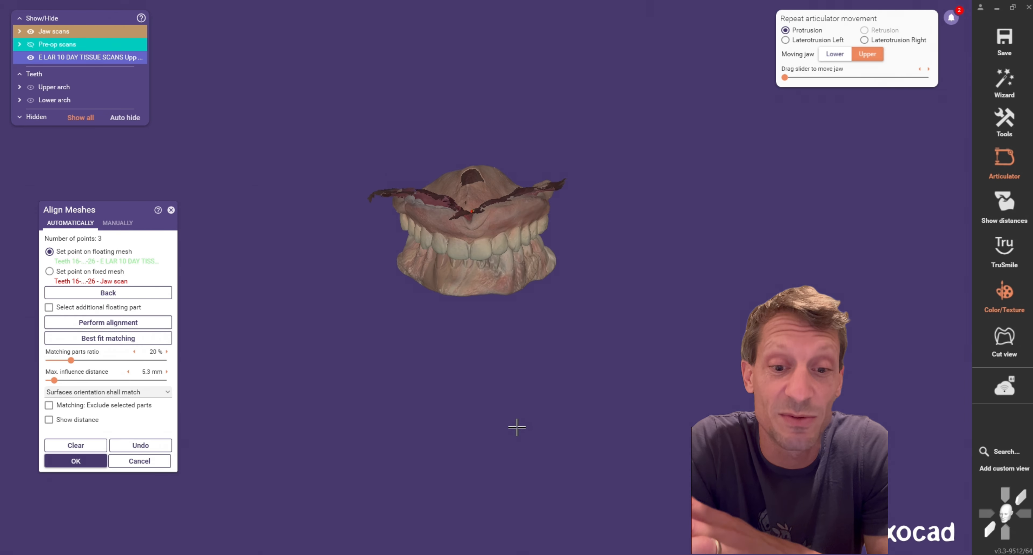
left_click(108, 338)
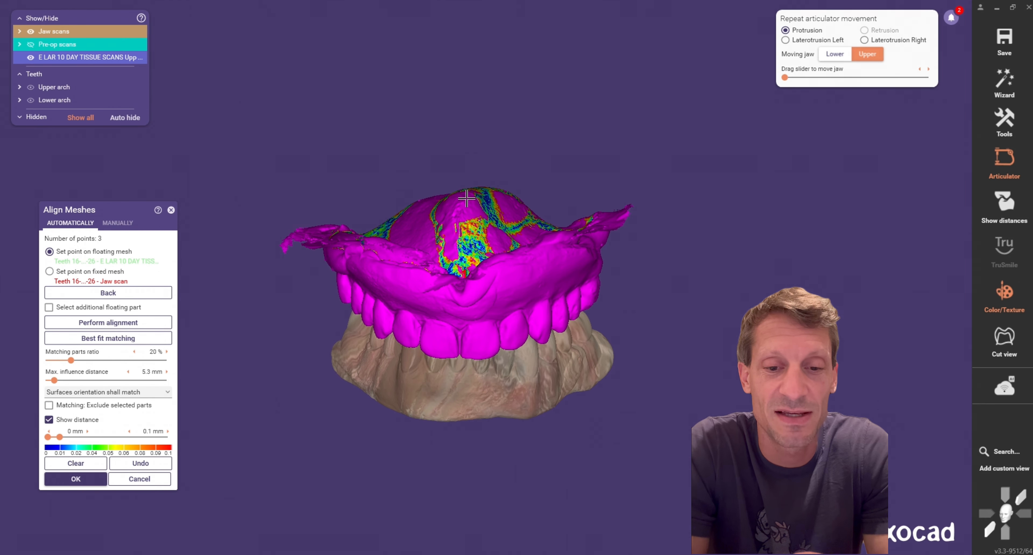
scroll(466, 198, "down", 2)
scroll(296, 362, "up", 3)
right_click_drag(513, 192, 520, 313)
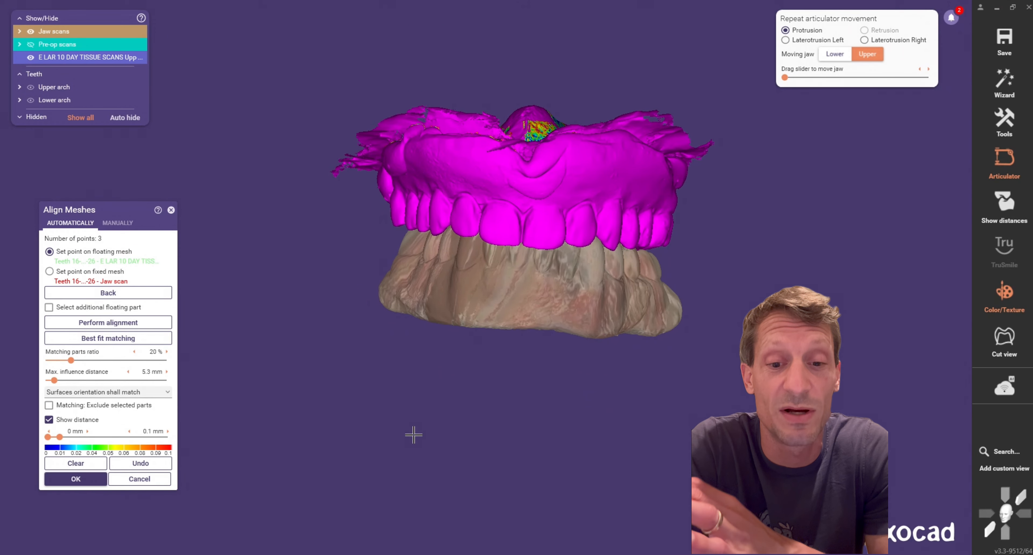
left_click(74, 479)
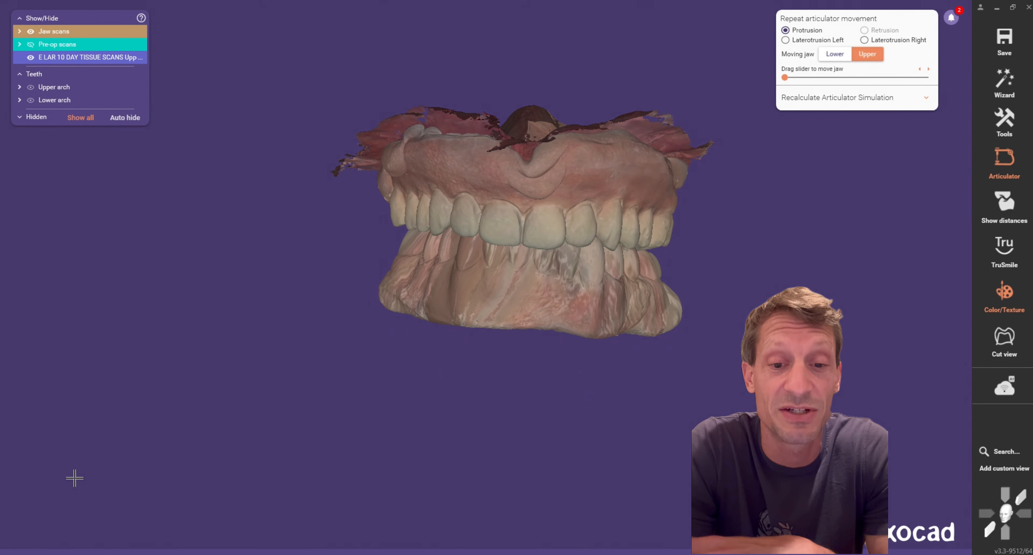
Start adding another mesh and set it as an extra jaw scan for the lower jaw
scroll(413, 325, "down", 2)
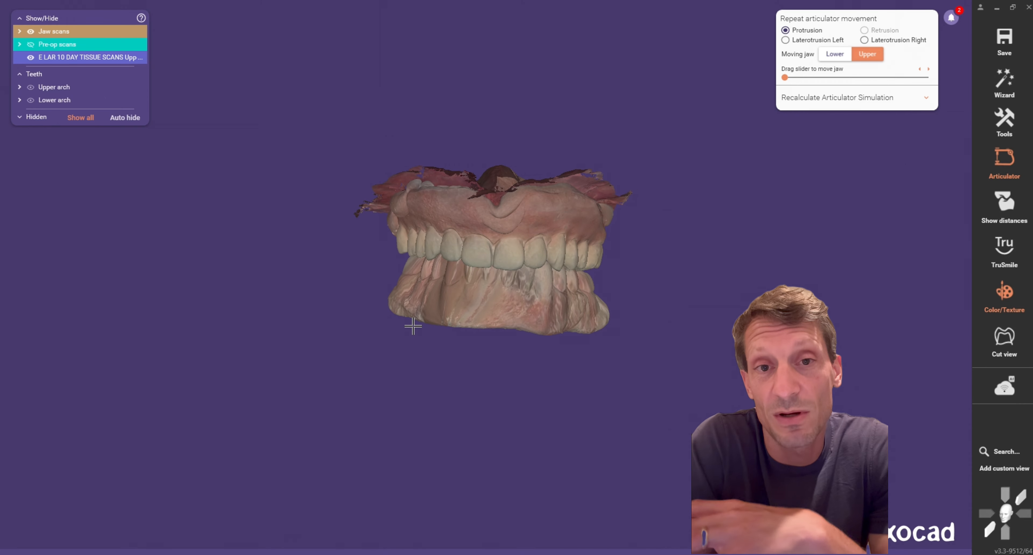
right_click_drag(320, 241, 540, 237)
left_click(1006, 121)
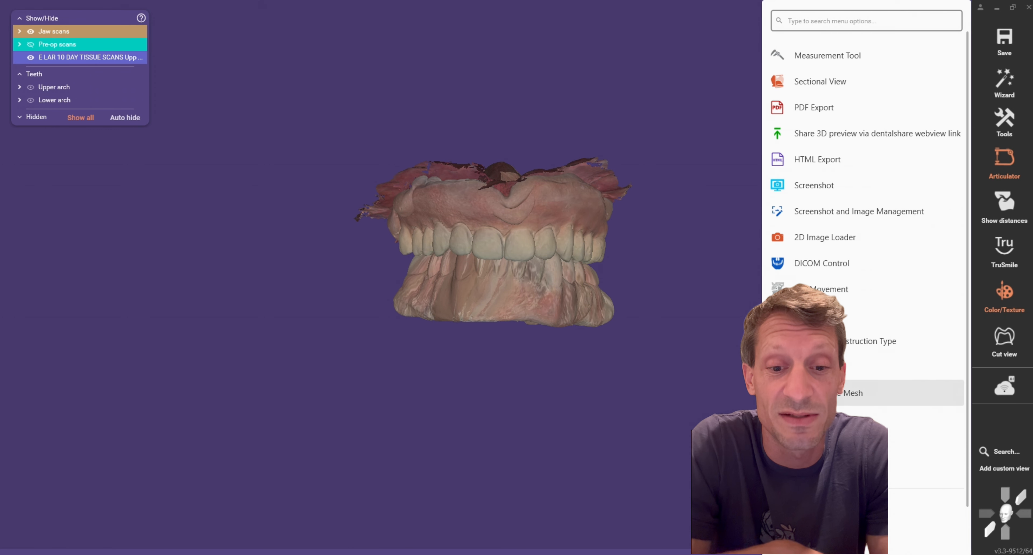
left_click(822, 393)
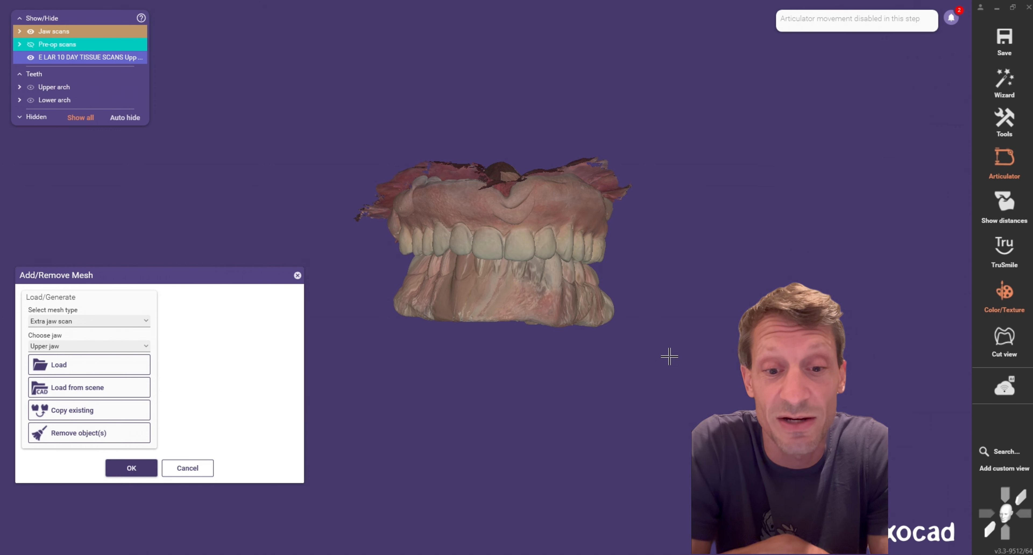
left_click(58, 323)
left_click(64, 383)
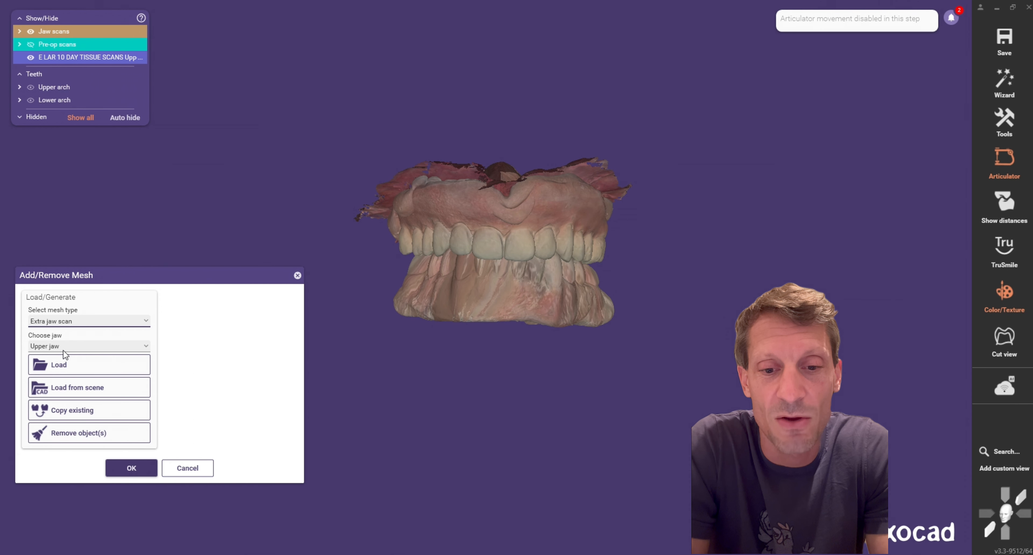
left_click(63, 347)
left_click(68, 383)
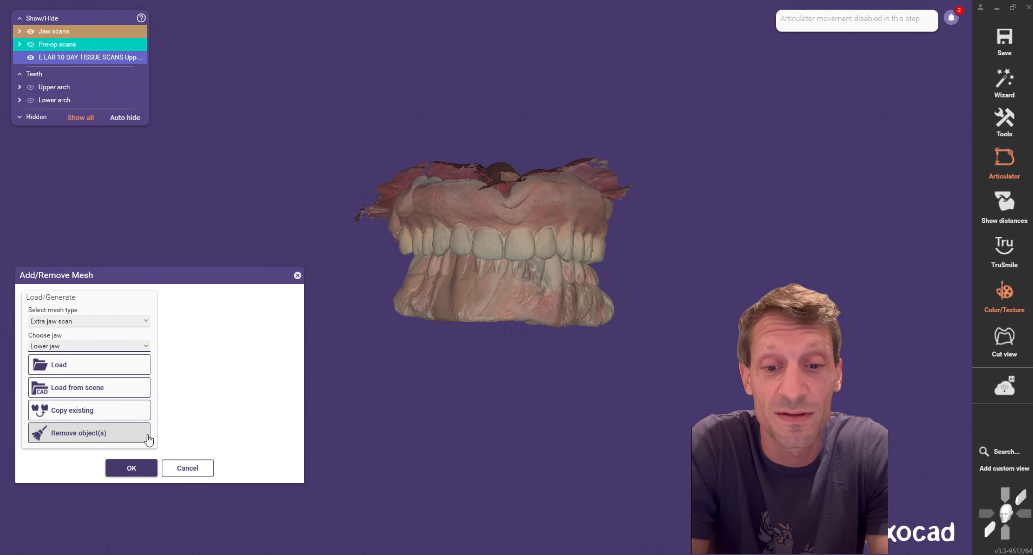
Load the 10 DAY TISSUE SCANS LowerJawScan.ply file relative to the scene coordinate system and accept the added mesh
scroll(890, 190, "down", 2)
scroll(574, 256, "up", 5)
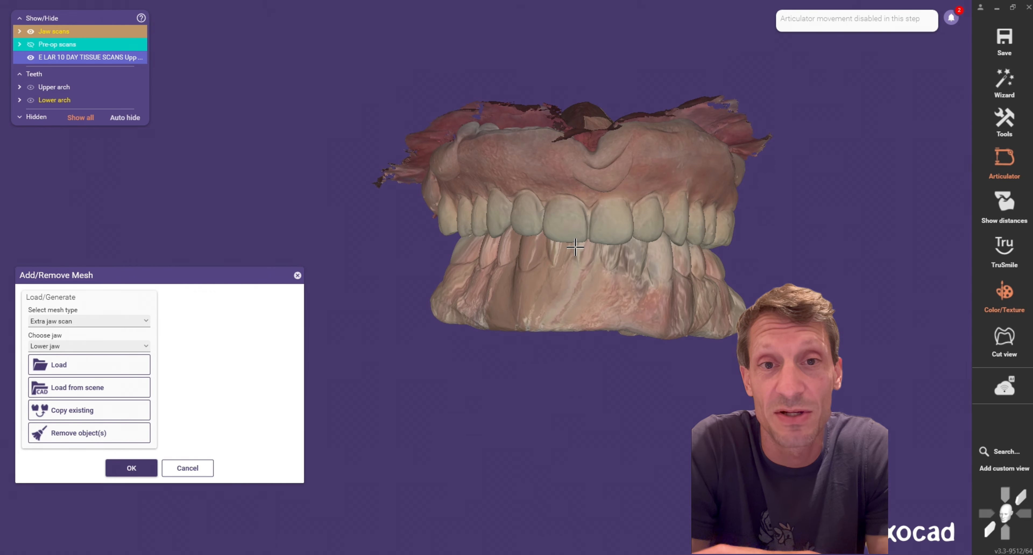
left_click(59, 365)
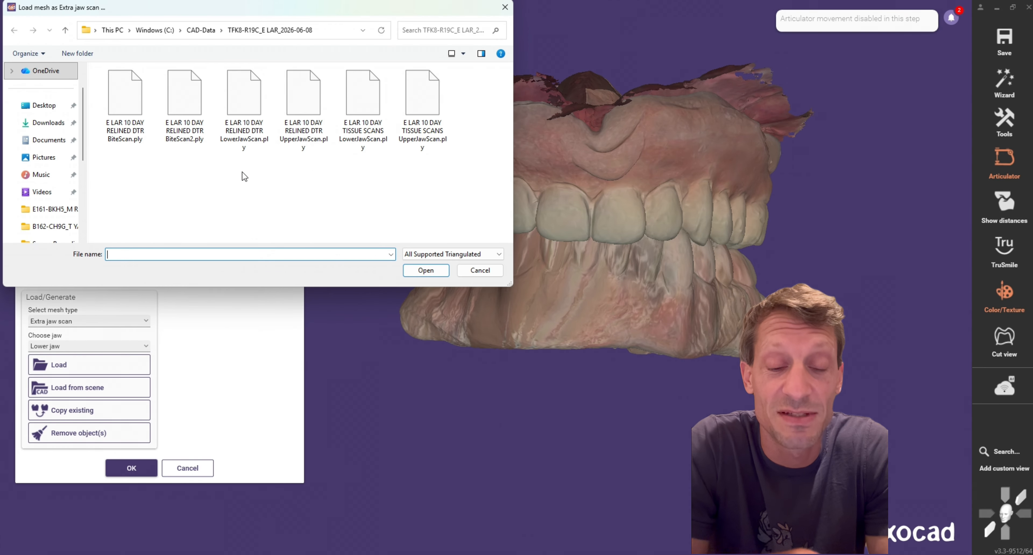
double_click(372, 95)
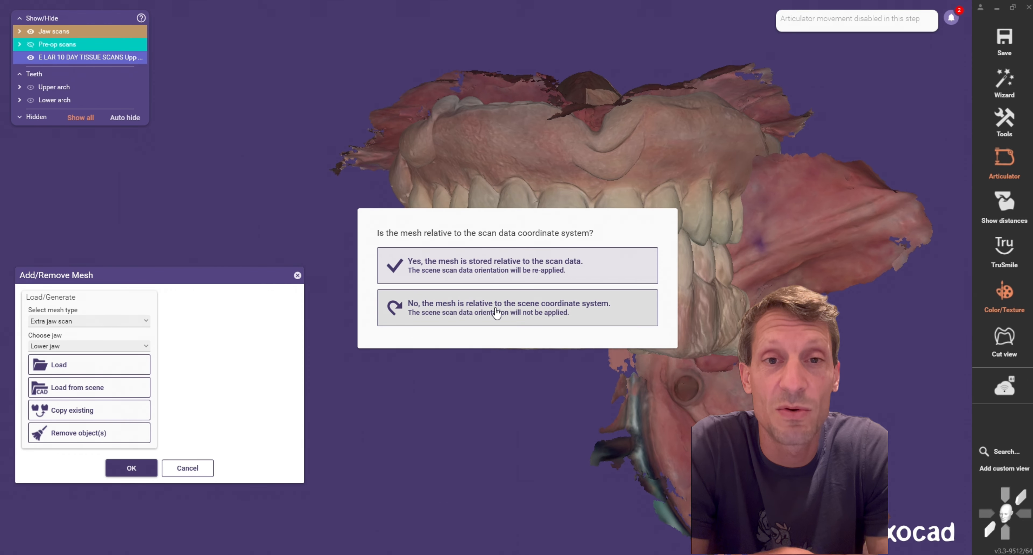
left_click(496, 312)
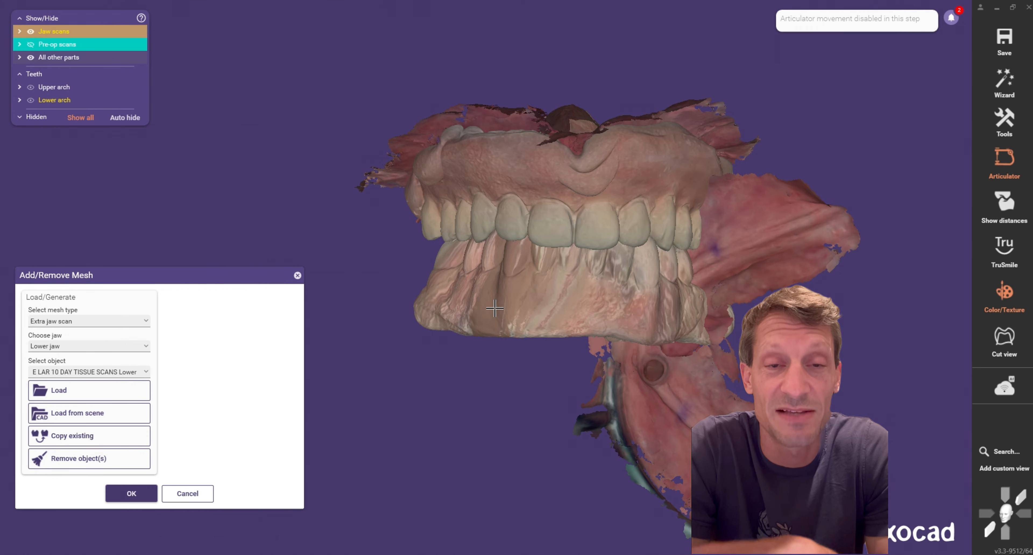
left_click(137, 492)
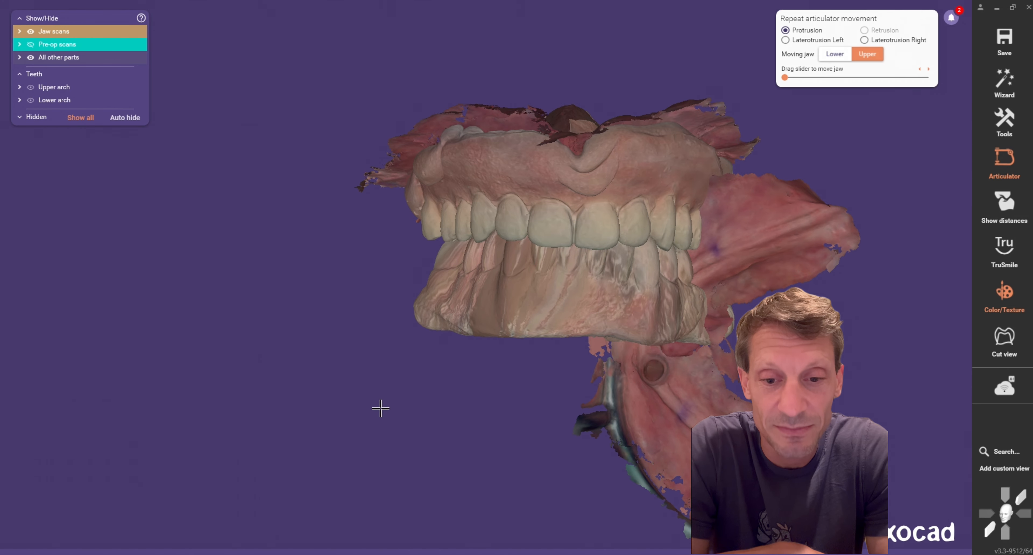
Start manual mesh alignment, move the lower tissue scan clear of the jaw scans and turn its arch upright
left_click(1004, 122)
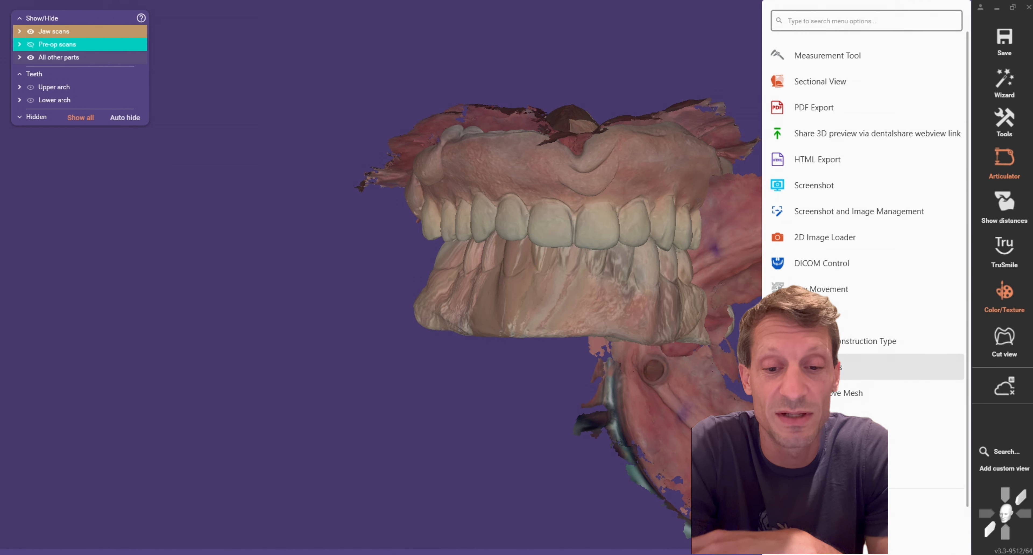
left_click(862, 392)
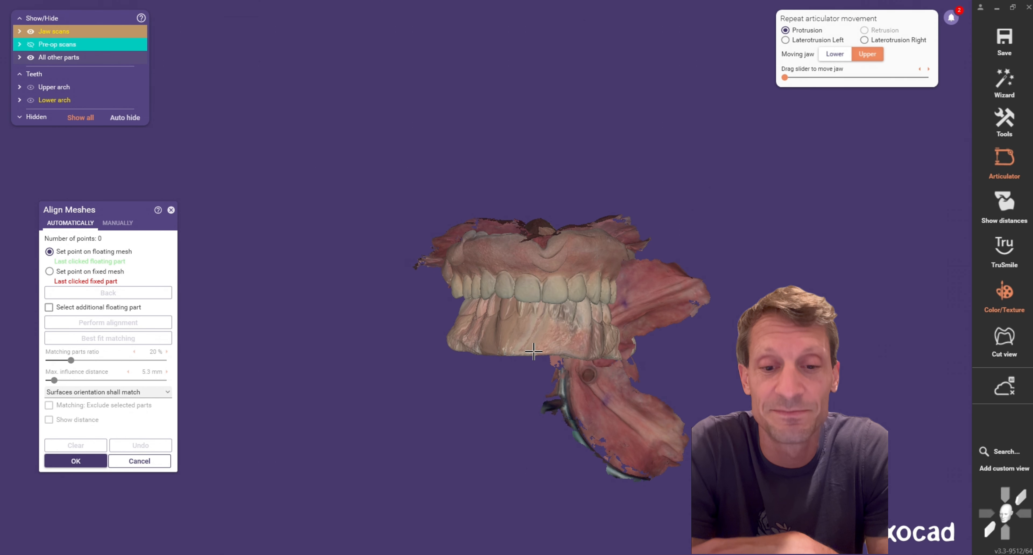
left_click(107, 223)
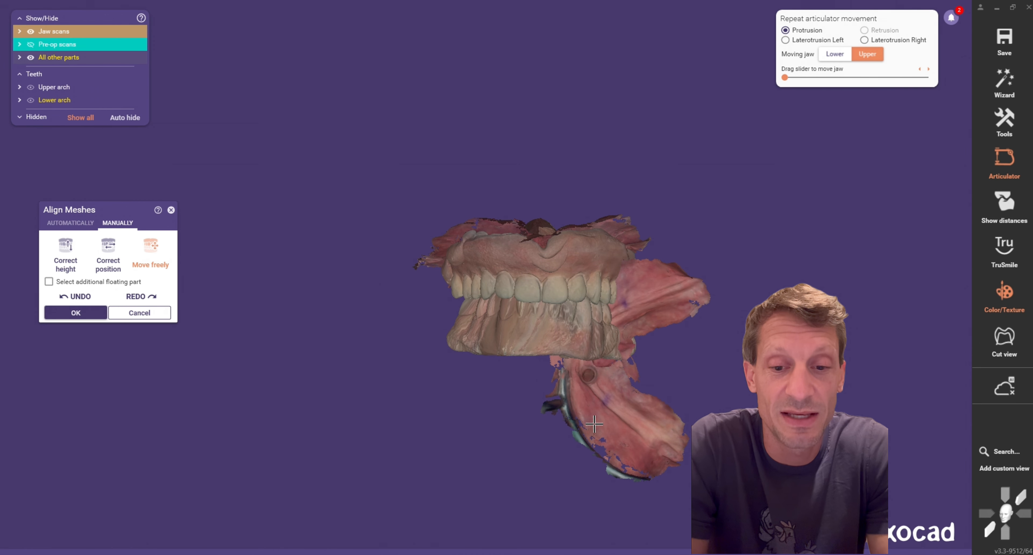
left_click_drag(594, 424, 806, 361)
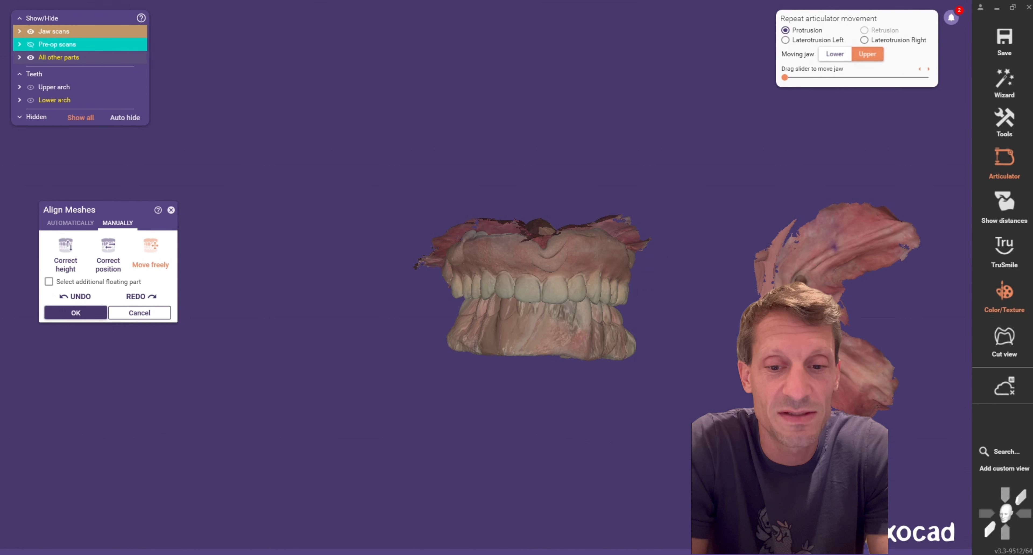
left_click_drag(852, 386, 733, 351, "ctrl")
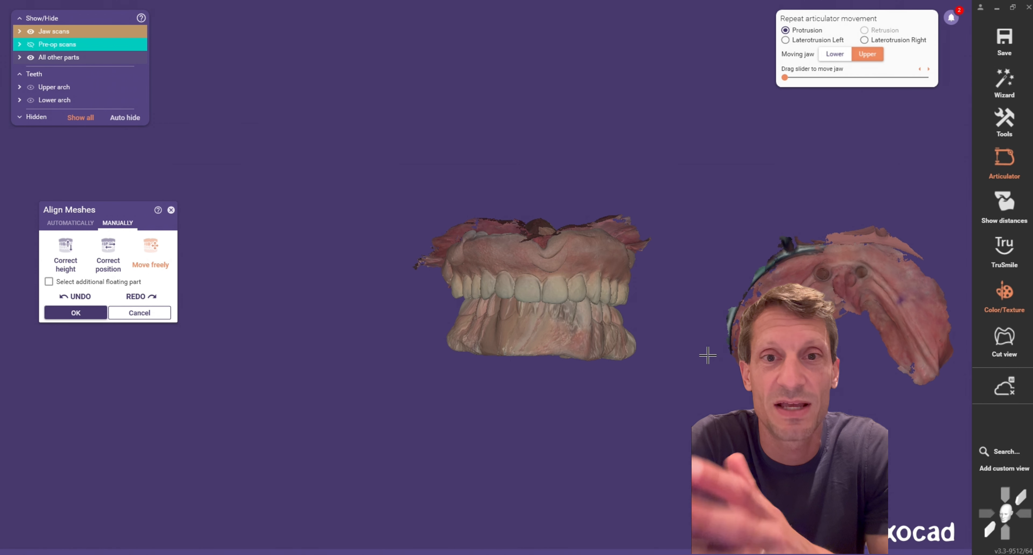
Rotate the lower tissue scan so its ridge surface faces the same way as the underside of the lower jaw scan
right_click_drag(466, 371, 554, 432)
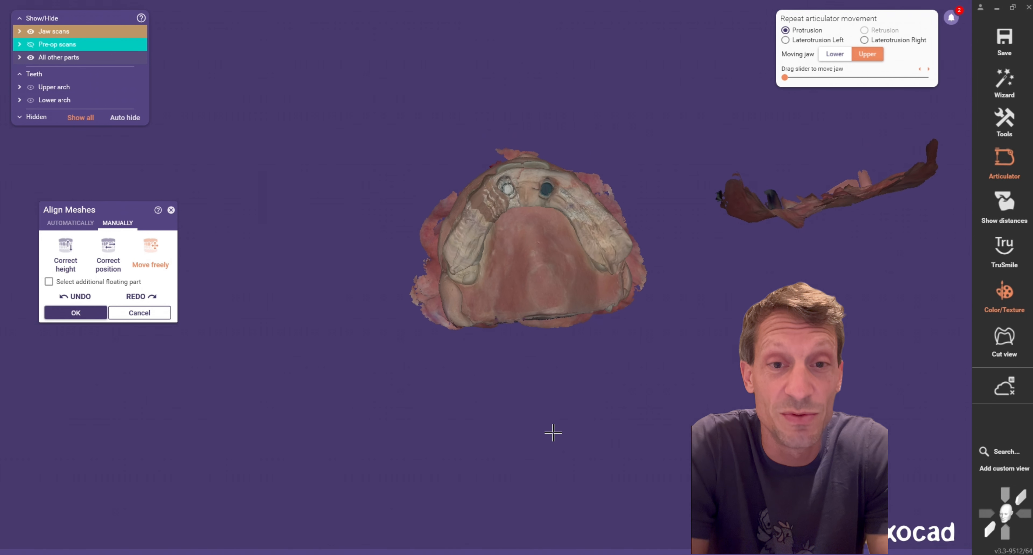
right_click(570, 428)
left_click(559, 432)
scroll(316, 372, "down", 4)
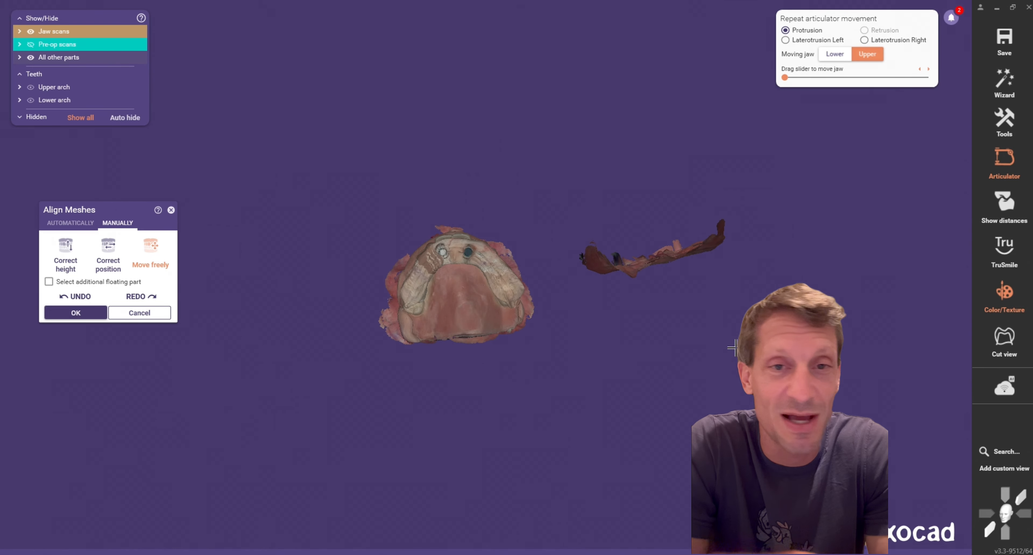
scroll(682, 261, "up", 4)
scroll(682, 260, "down", 3)
scroll(683, 260, "up", 2)
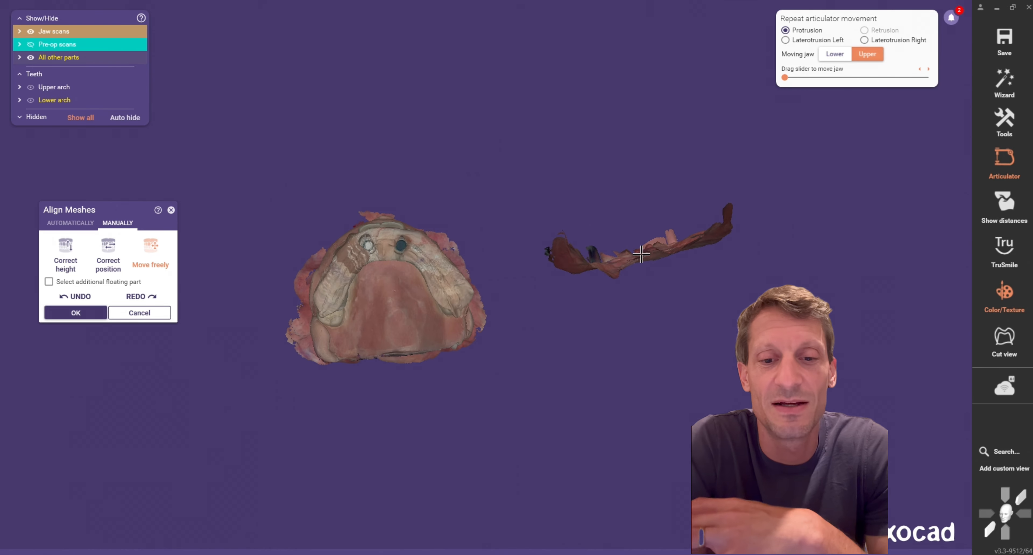
mouse_move(676, 246)
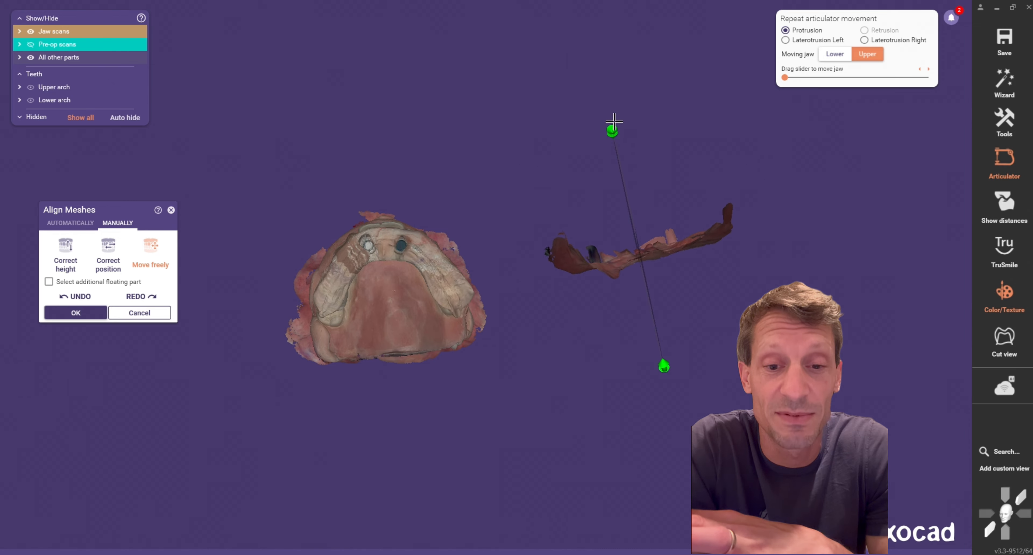
right_click_drag(664, 270, 673, 314)
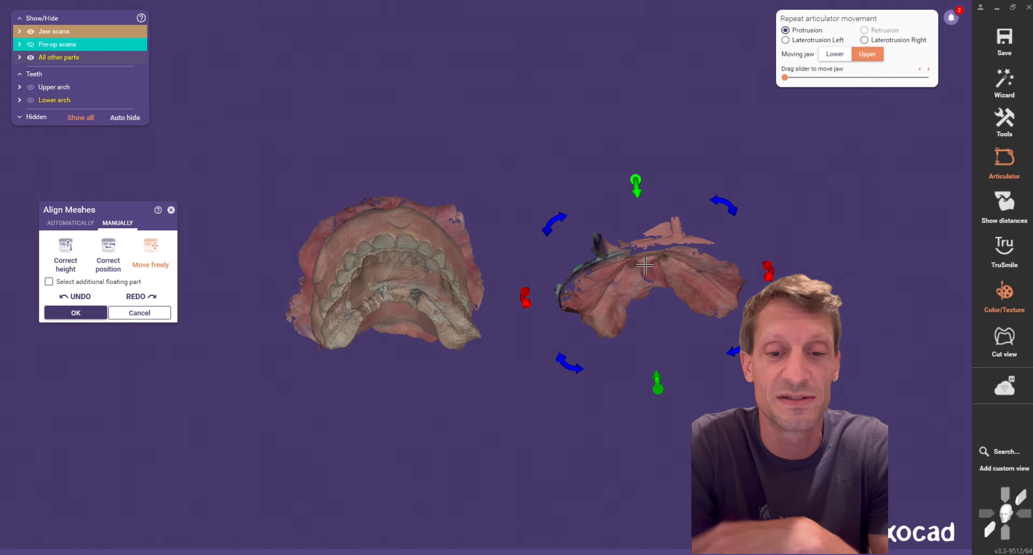
left_click_drag(639, 192, 655, 397)
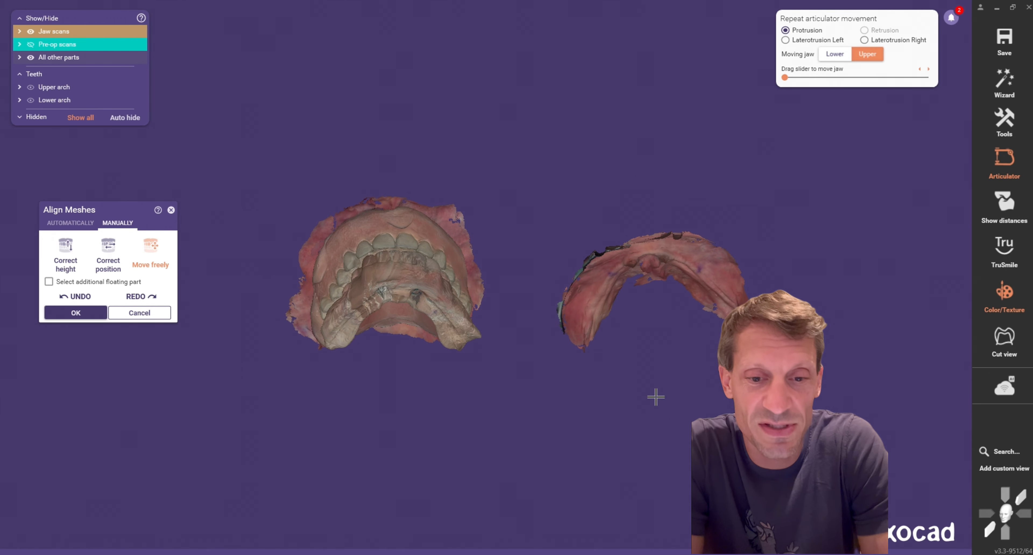
Switch to automatic alignment and pair the first matching point midway between the two round anterior sites on the tissue scan and the lower jaw scan
right_click_drag(576, 424, 576, 423)
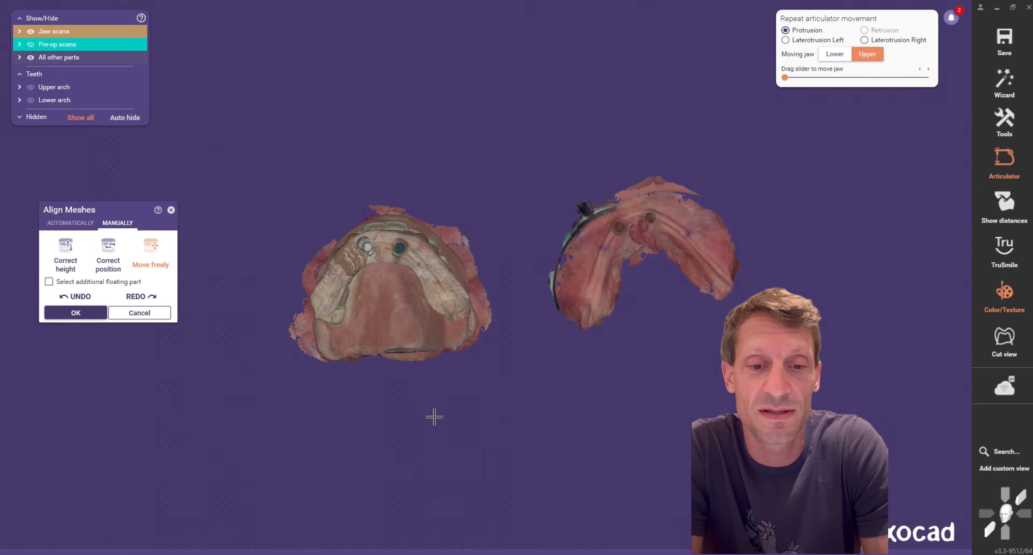
scroll(644, 212, "up", 3)
scroll(645, 213, "up", 5)
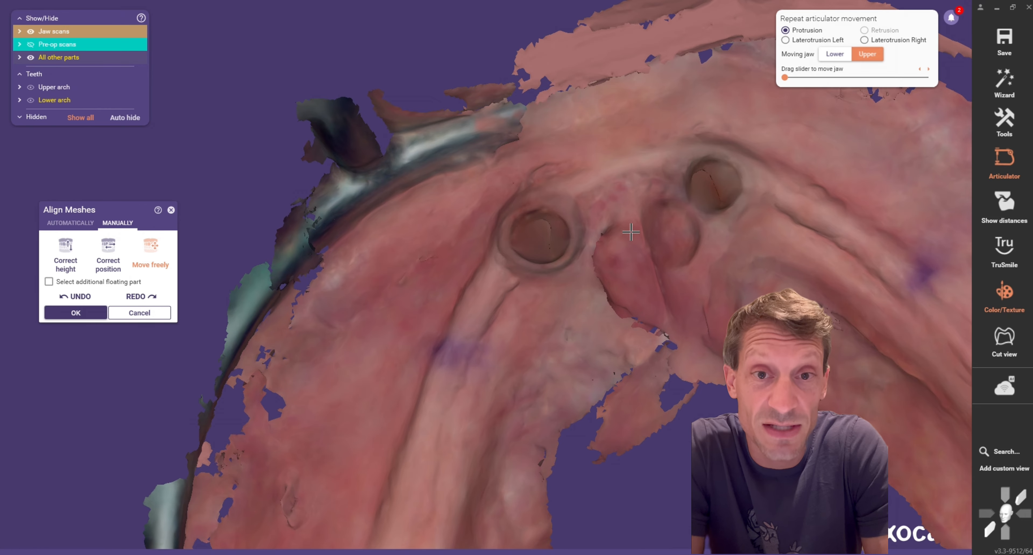
right_click_drag(630, 232, 632, 231)
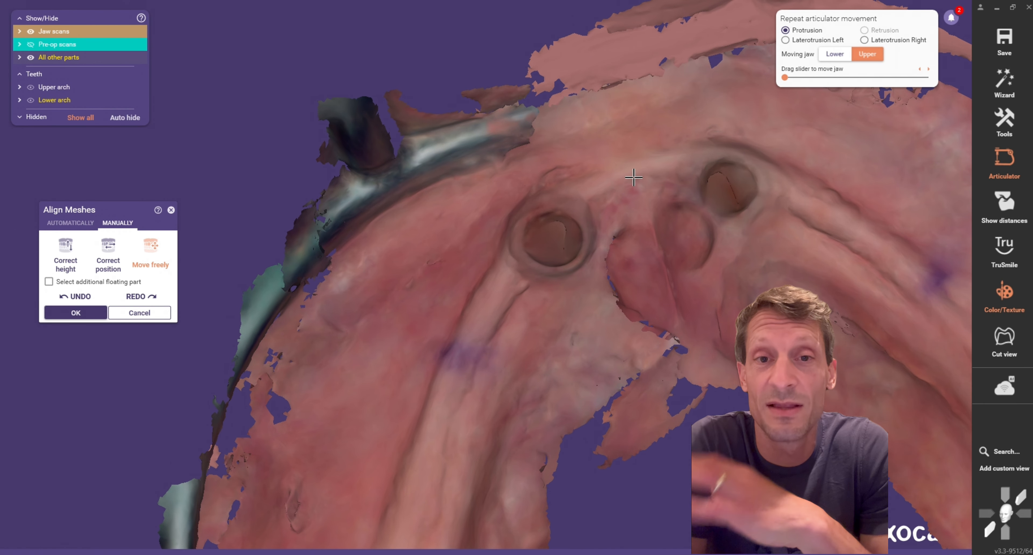
left_click(72, 221)
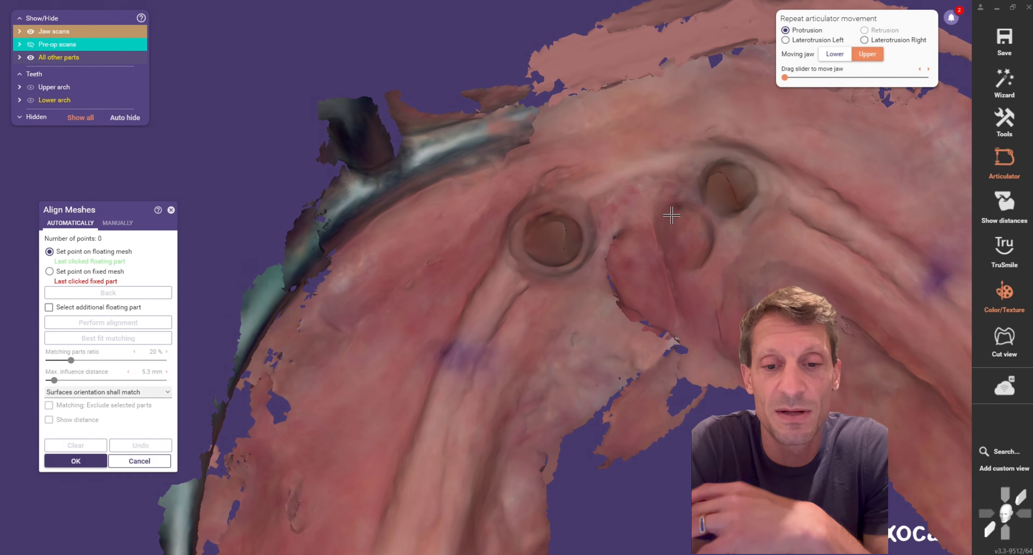
left_click(633, 177)
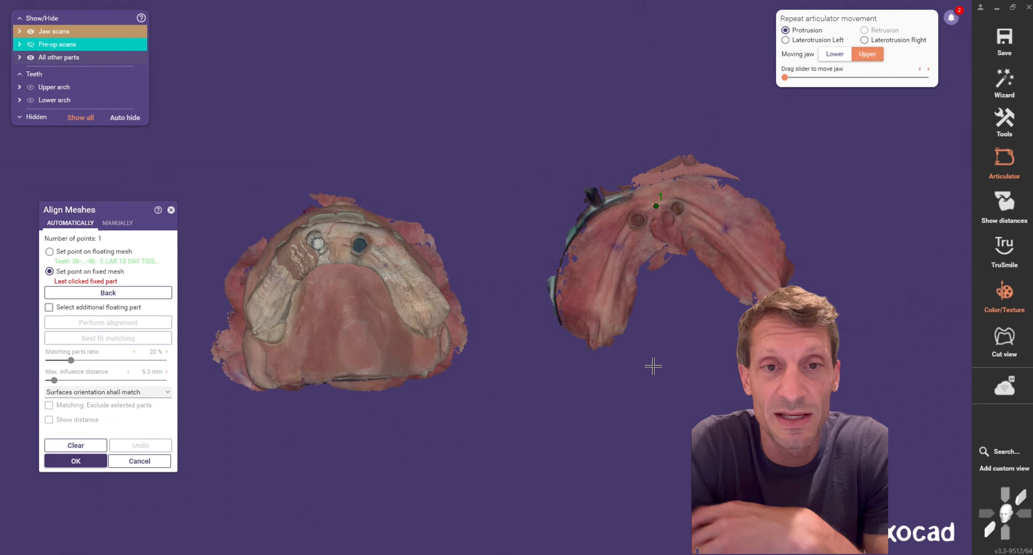
scroll(285, 275, "up", 3)
scroll(389, 249, "up", 2)
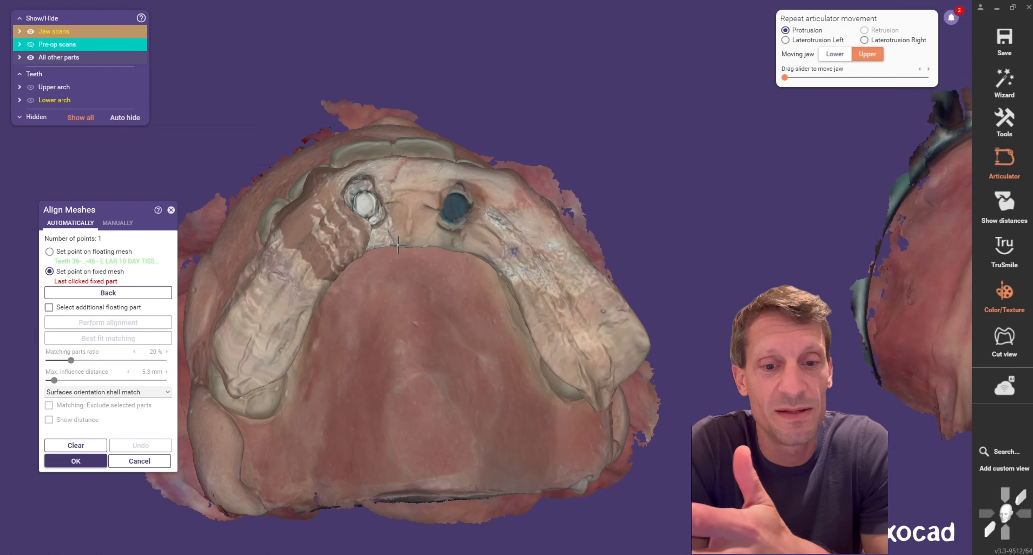
scroll(409, 188, "up", 2)
left_click(410, 175)
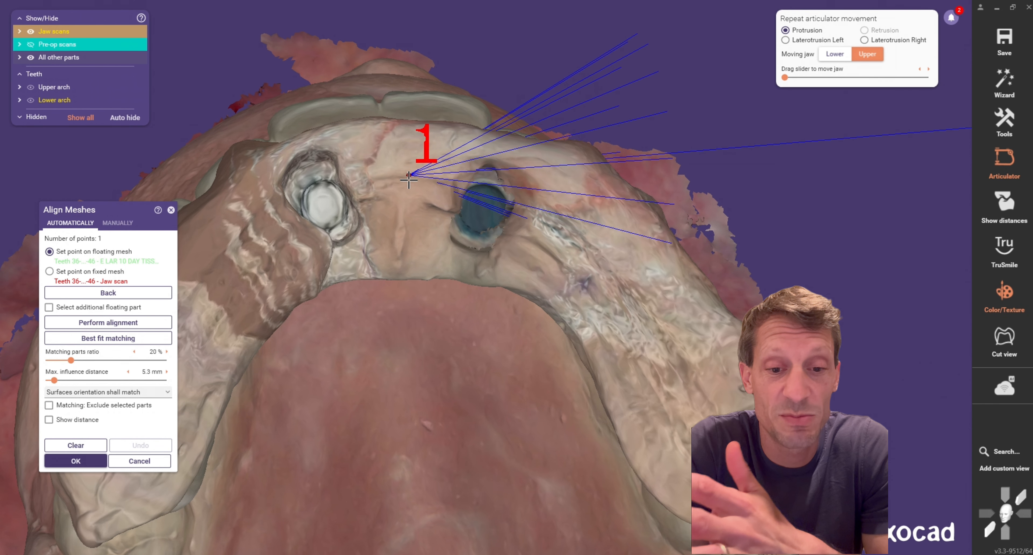
Set the second floating-mesh point on the purple mark of the lower tissue scan's ridge, on the side nearer the point-1 round site
scroll(303, 295, "down", 3)
scroll(925, 271, "up", 4)
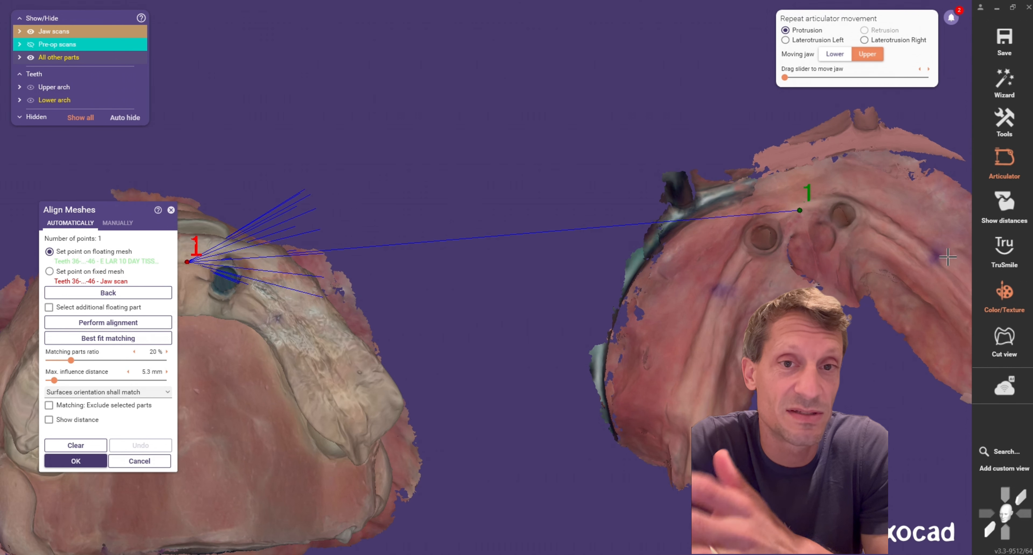
scroll(925, 272, "up", 2)
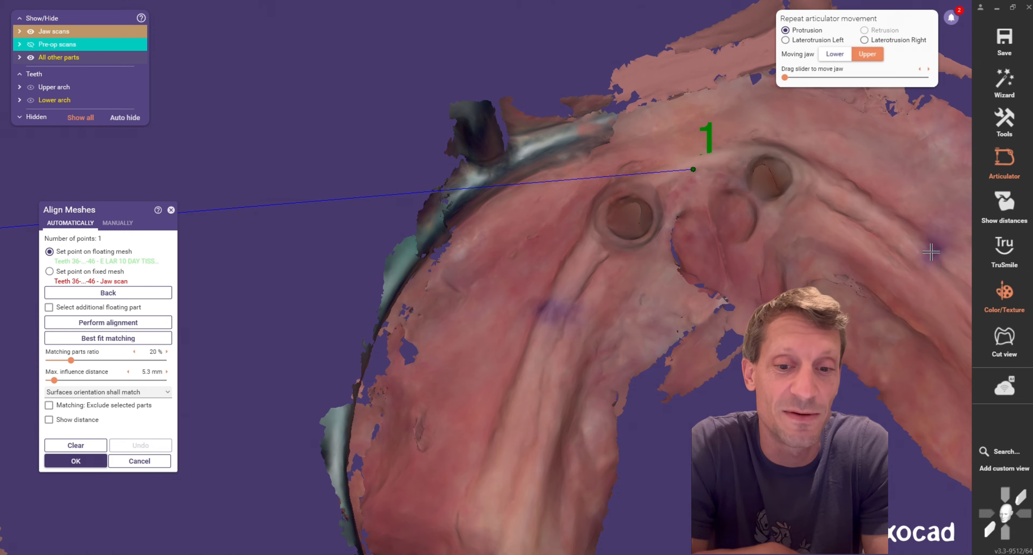
scroll(931, 251, "down", 5)
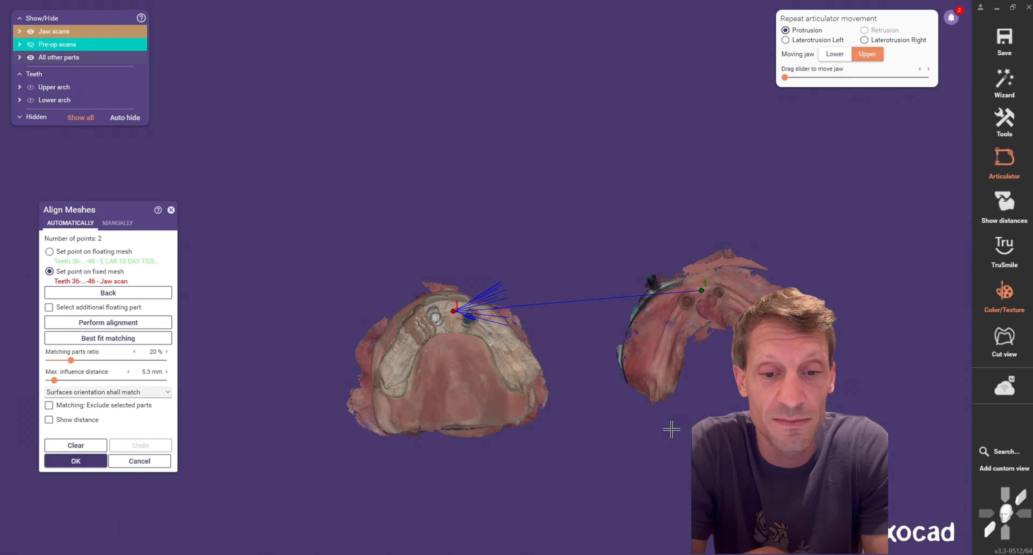
Set the second fixed-mesh point on the lower jaw scan's ridge, just behind the brown-striped area beside the white-filled round site
right_click_drag(671, 429, 672, 432)
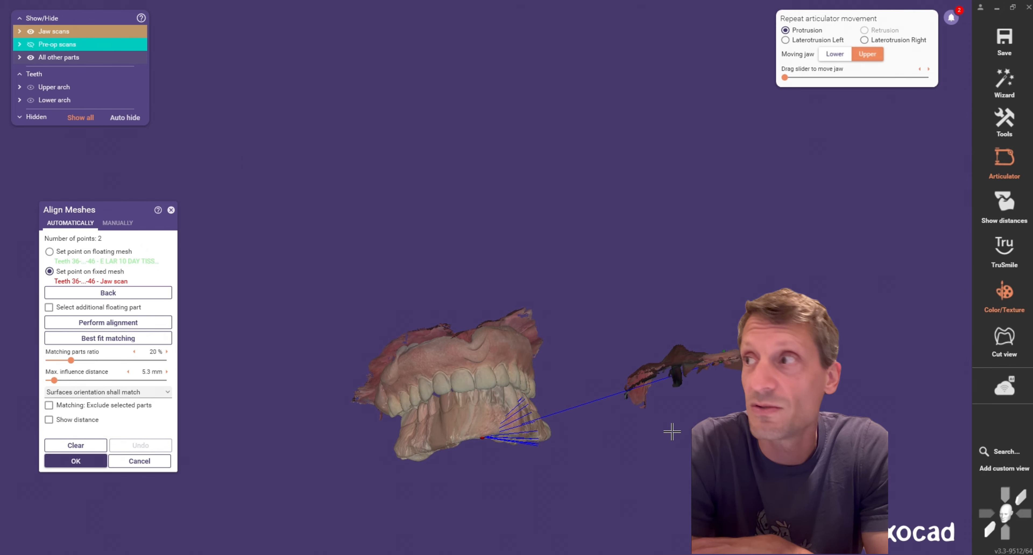
right_click_drag(674, 434, 672, 432)
scroll(443, 333, "up", 5)
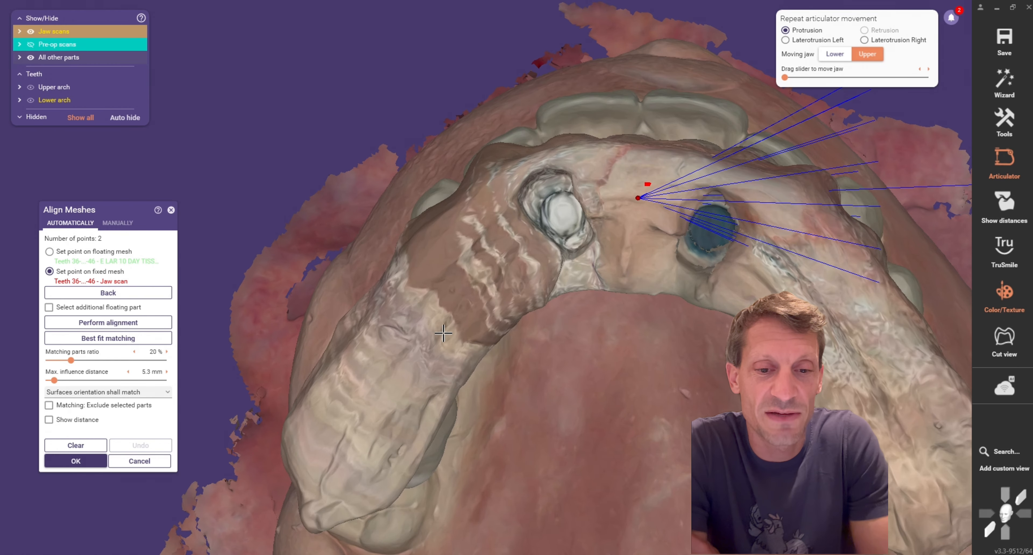
mouse_move(501, 373)
right_mouse_down()
mouse_move(511, 366)
mouse_move(501, 348)
mouse_move(511, 364)
mouse_move(492, 341)
mouse_move(503, 355)
right_mouse_up()
scroll(504, 356, "down", 5)
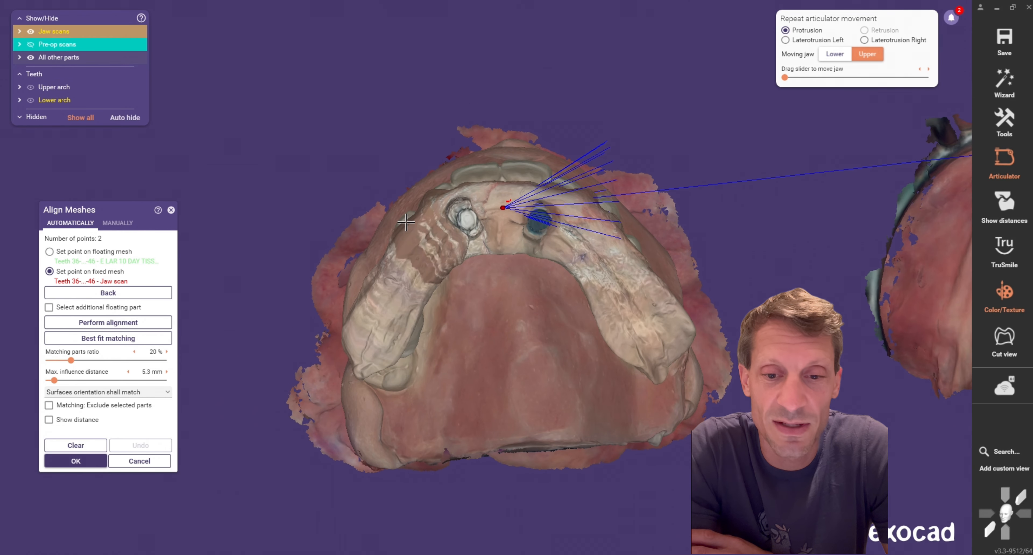
scroll(722, 274, "down", 3)
scroll(812, 284, "up", 5)
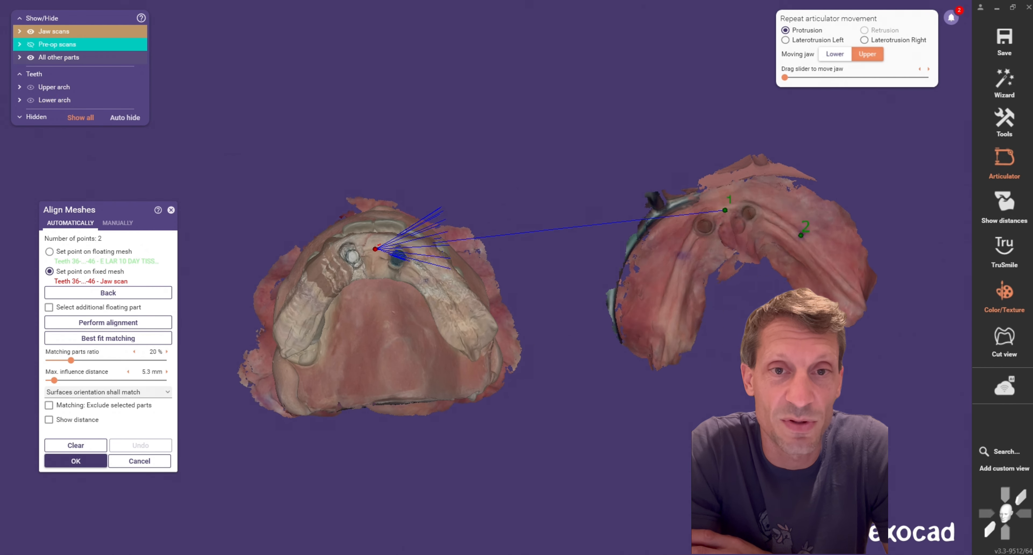
scroll(768, 257, "down", 3)
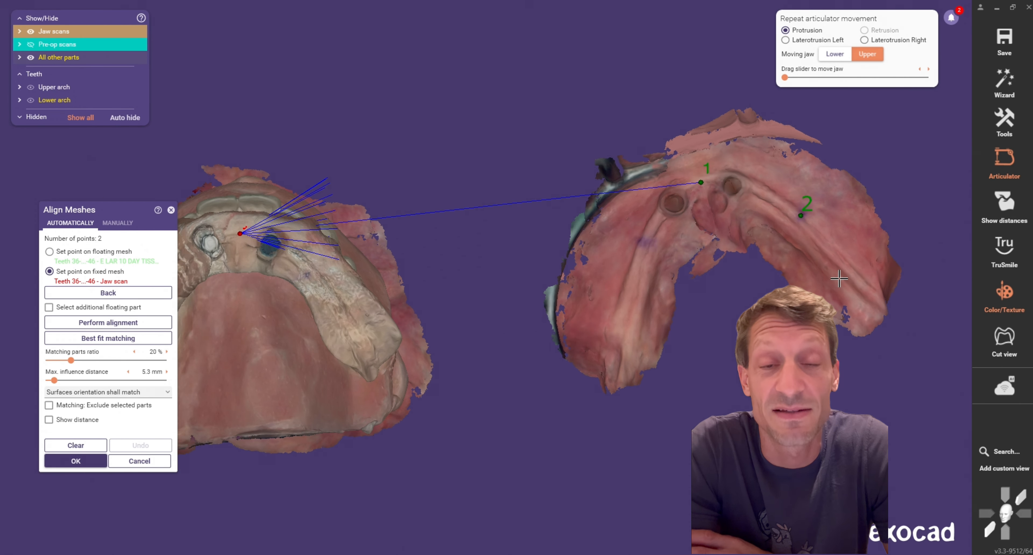
scroll(363, 301, "up", 4)
scroll(362, 301, "up", 4)
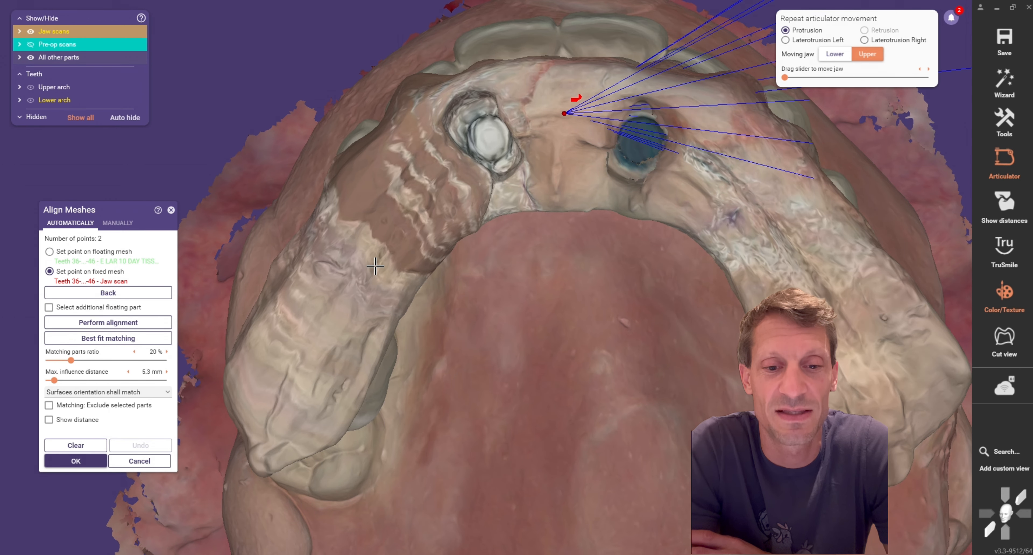
left_click(351, 267)
scroll(745, 281, "down", 5)
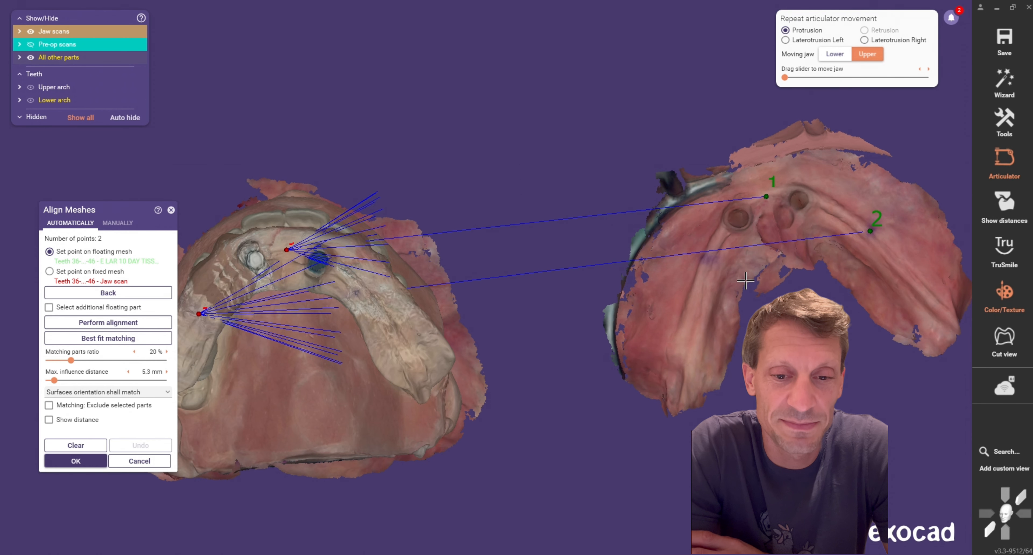
Pair a third matching point between the tissue scan's remaining purple ridge mark and the one behind the jaw scan's dark blue round site
scroll(745, 281, "up", 3)
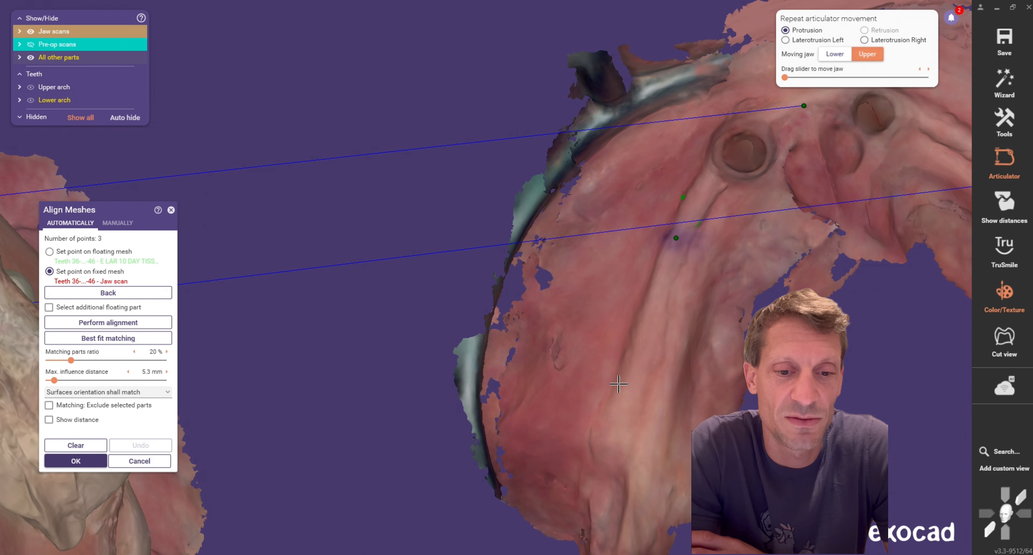
scroll(618, 384, "down", 3)
scroll(474, 279, "up", 5)
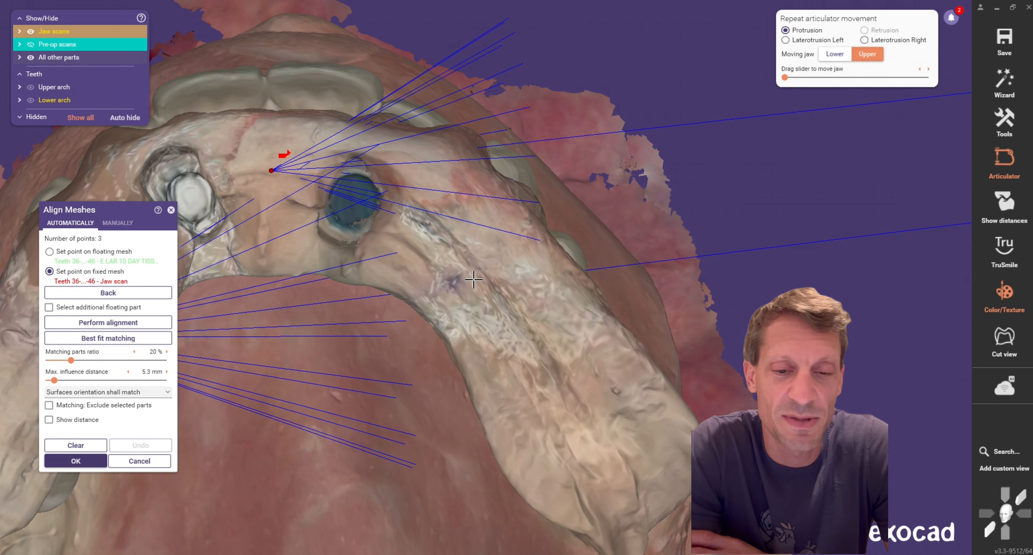
left_click(473, 270)
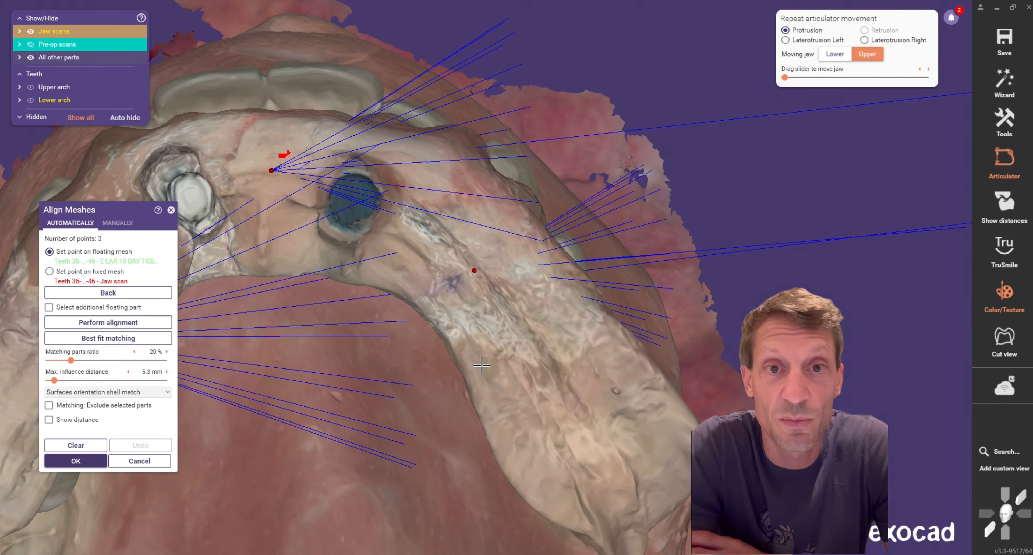
scroll(507, 376, "down", 4)
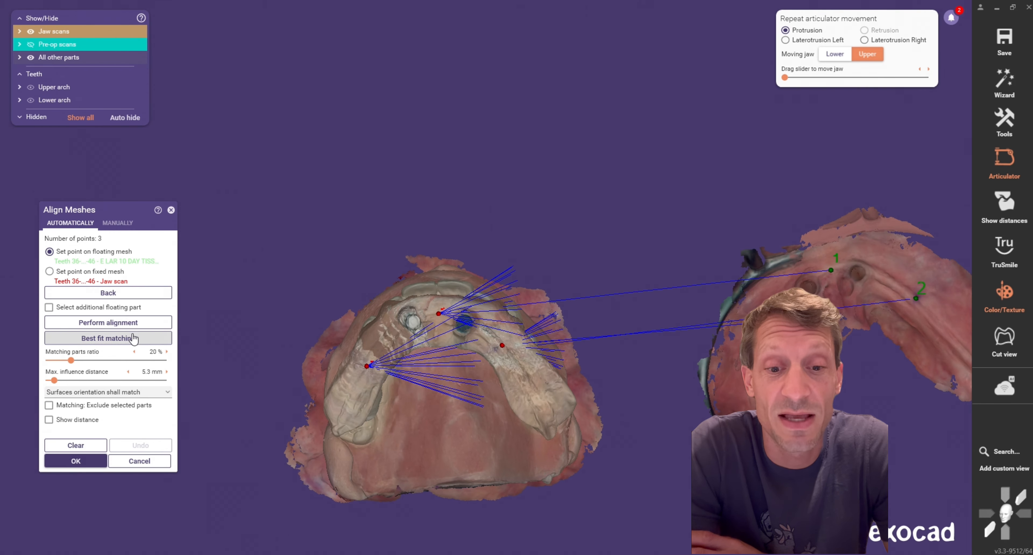
Align the lower tissue scan from the three point pairs with best fit matching, check the distance map and accept the alignment
left_click(132, 322)
scroll(430, 251, "down", 2)
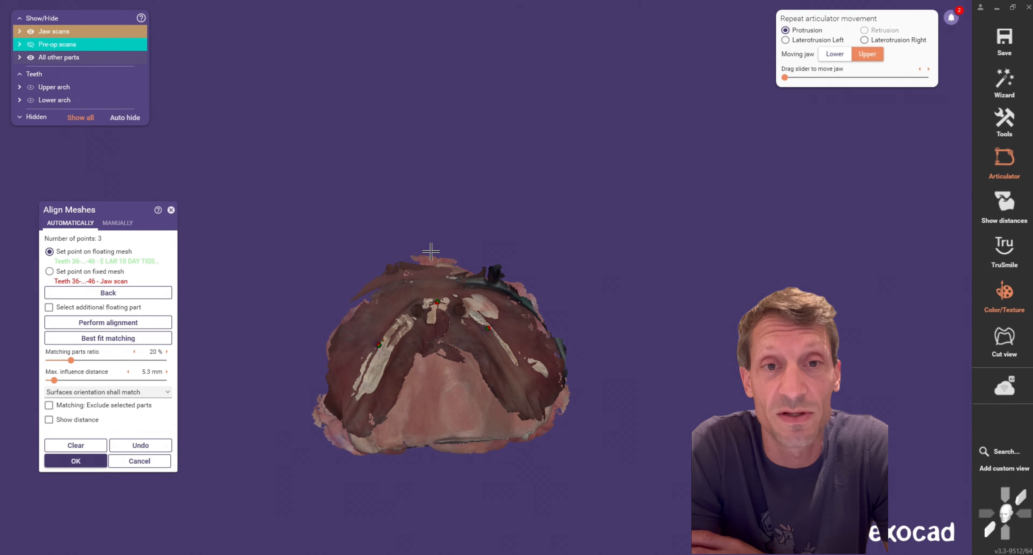
left_click(141, 338)
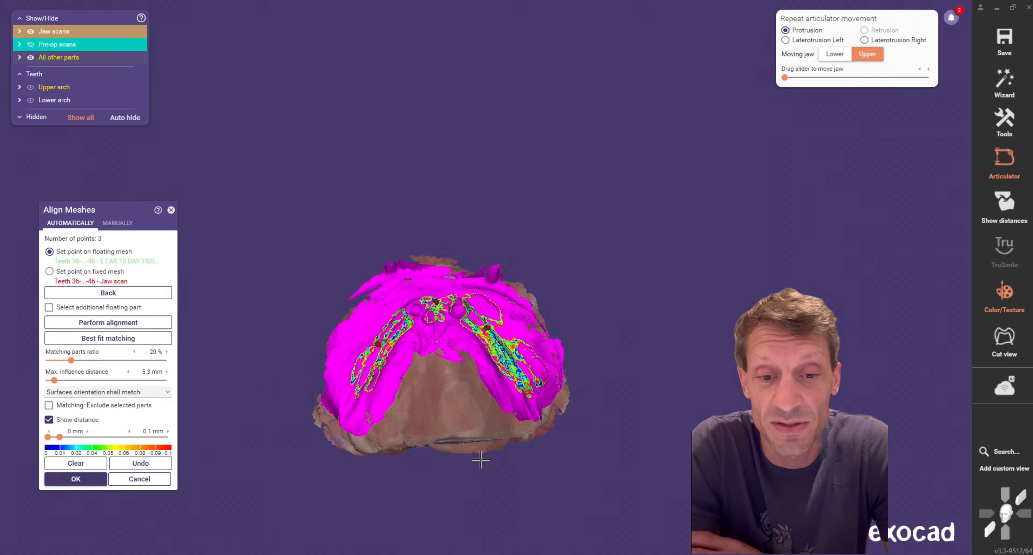
right_click_drag(443, 452, 492, 222)
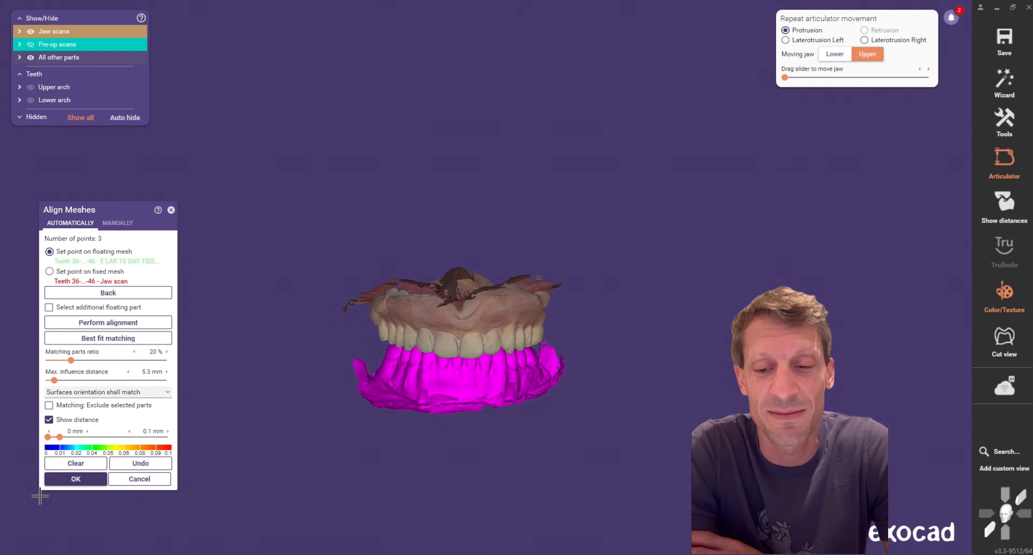
left_click(65, 480)
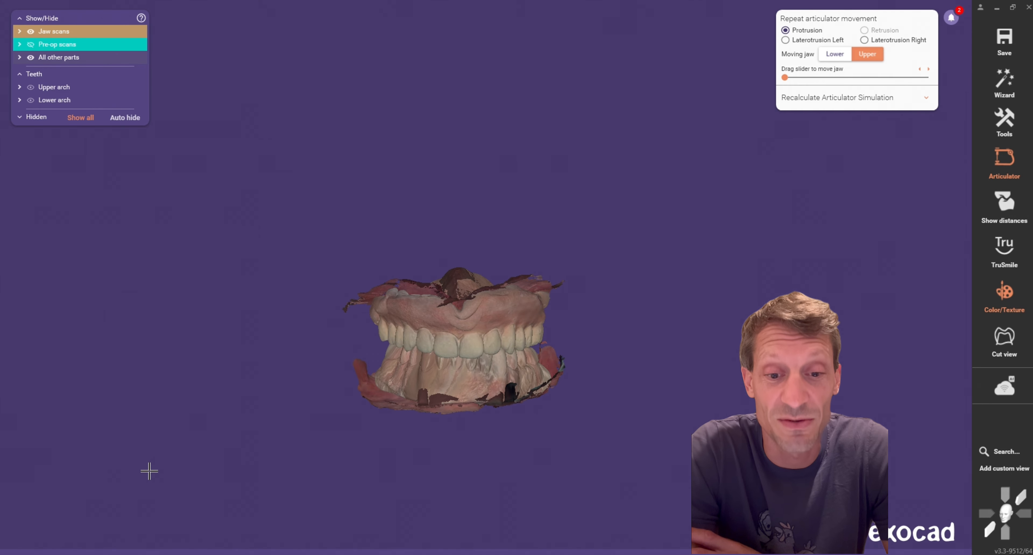
Return to the wizard, advance to the upper scan alignment result and replace the whole upper jaw scan with the tissue scan
left_click(1011, 86)
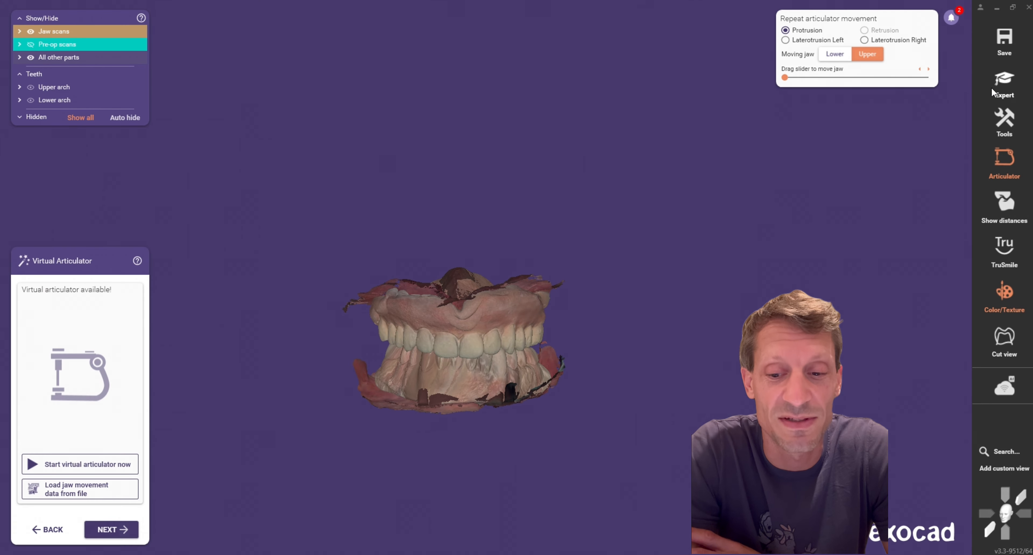
left_click(127, 530)
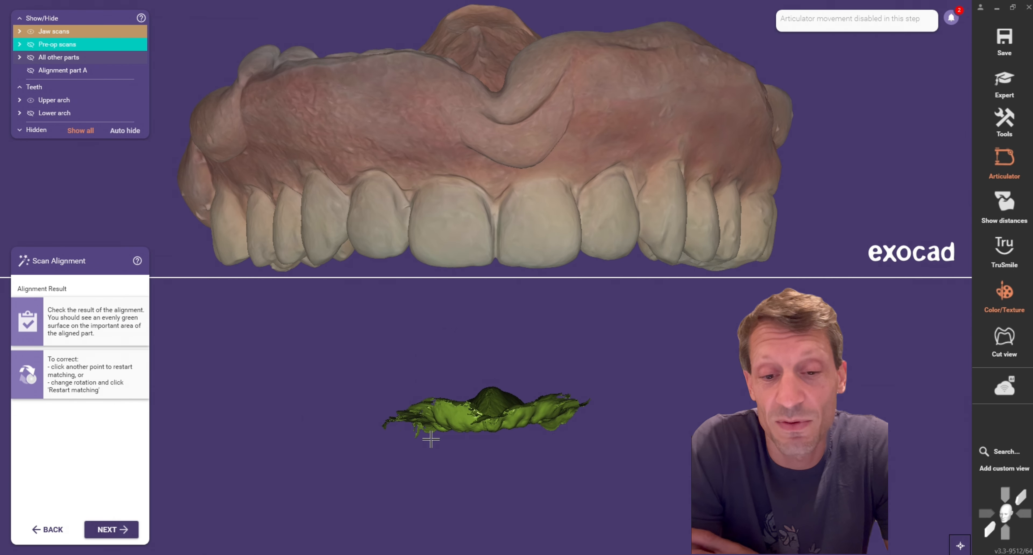
mouse_move(494, 459)
right_mouse_down()
mouse_move(495, 377)
mouse_move(497, 455)
right_mouse_up()
left_click(113, 534)
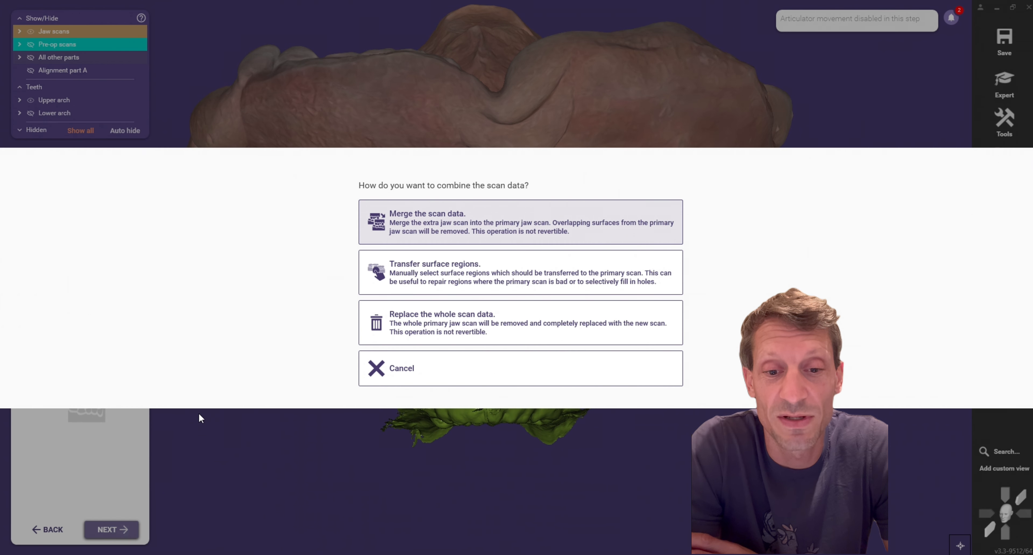
left_click(463, 318)
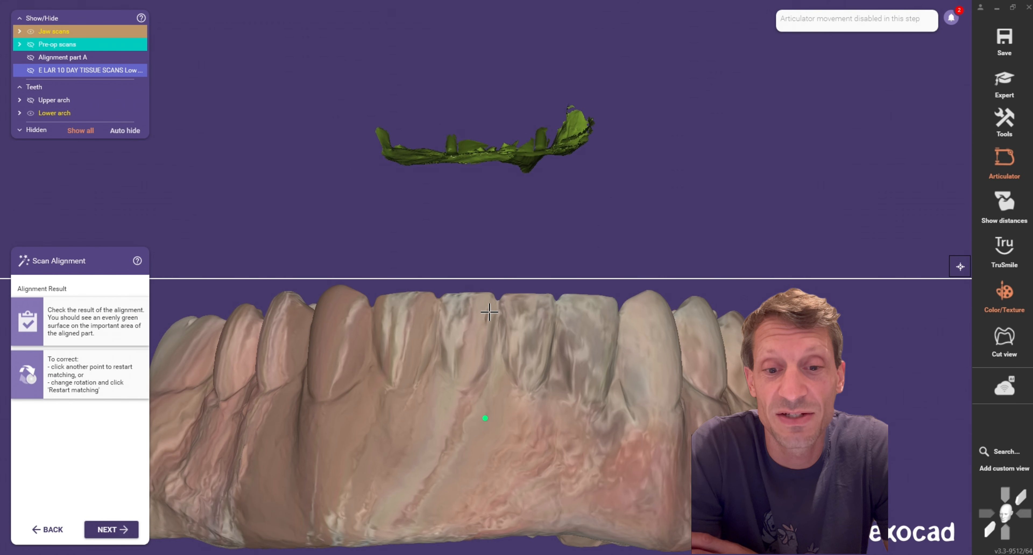
Check the lower scan alignment result and replace the whole lower jaw scan with the lower tissue scan
right_click_drag(523, 194, 523, 212)
left_click(110, 529)
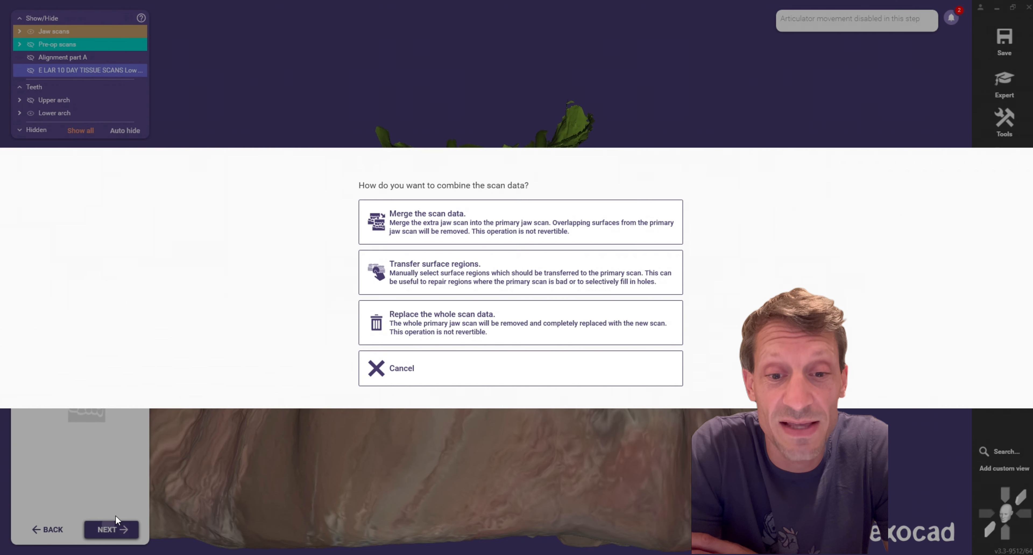
left_click(422, 326)
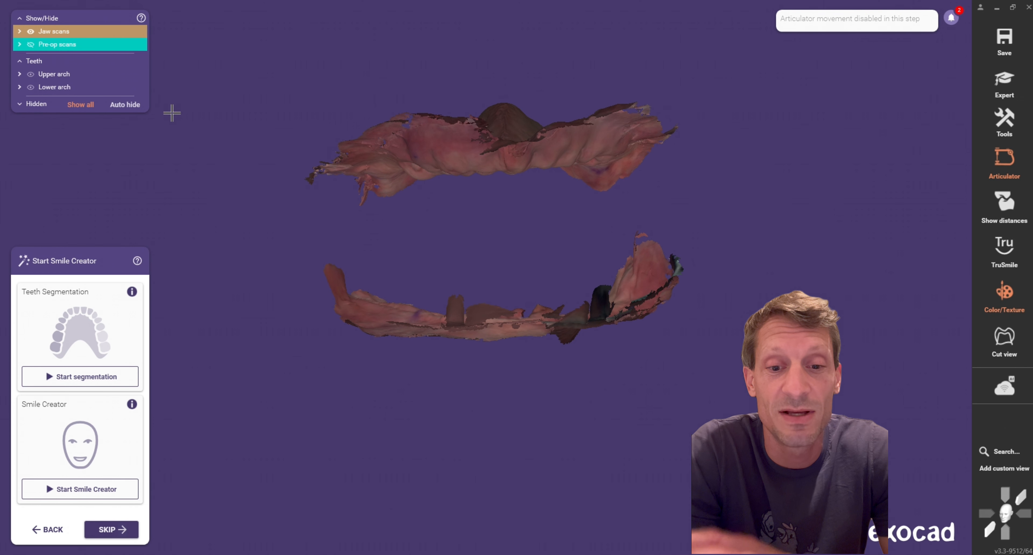
Show the pre-op scans over the replaced jaw scans and inspect both arches together
left_click(30, 44)
right_click_drag(464, 213, 475, 183)
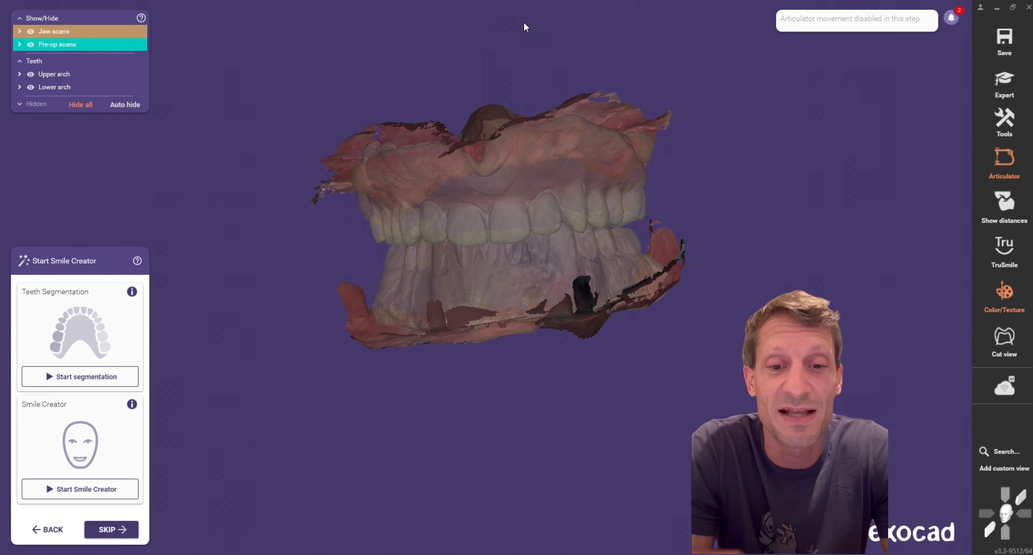